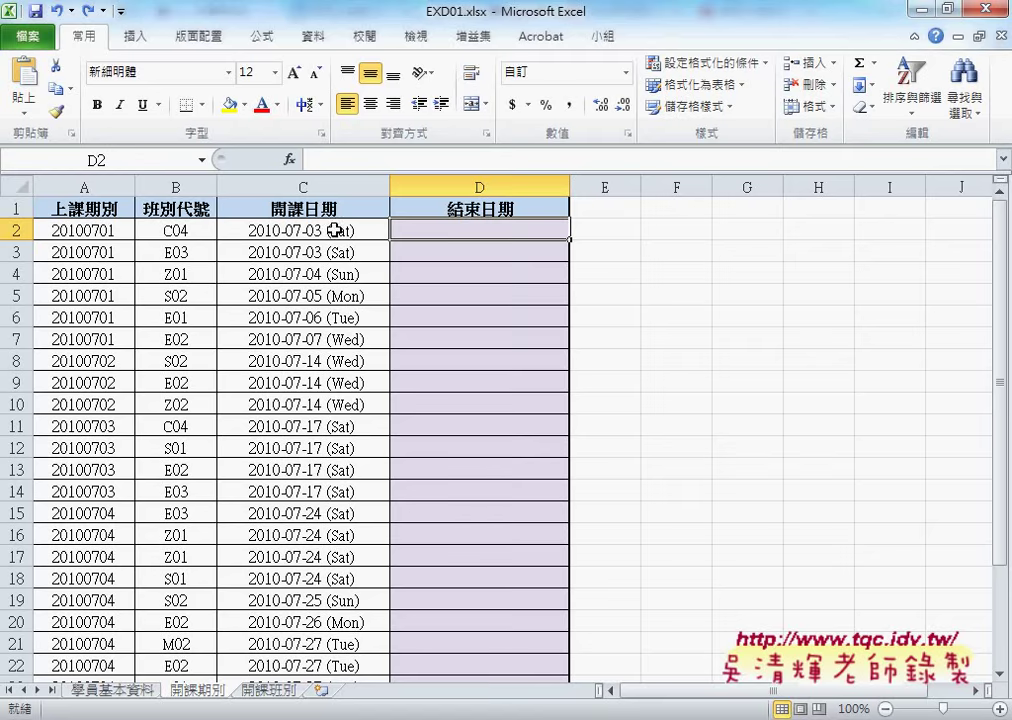
Check C04 in row 2, then select the class table A2:C15 on the 開課班別 sheet.
left_click(290, 230)
left_click(205, 230)
left_click(270, 690)
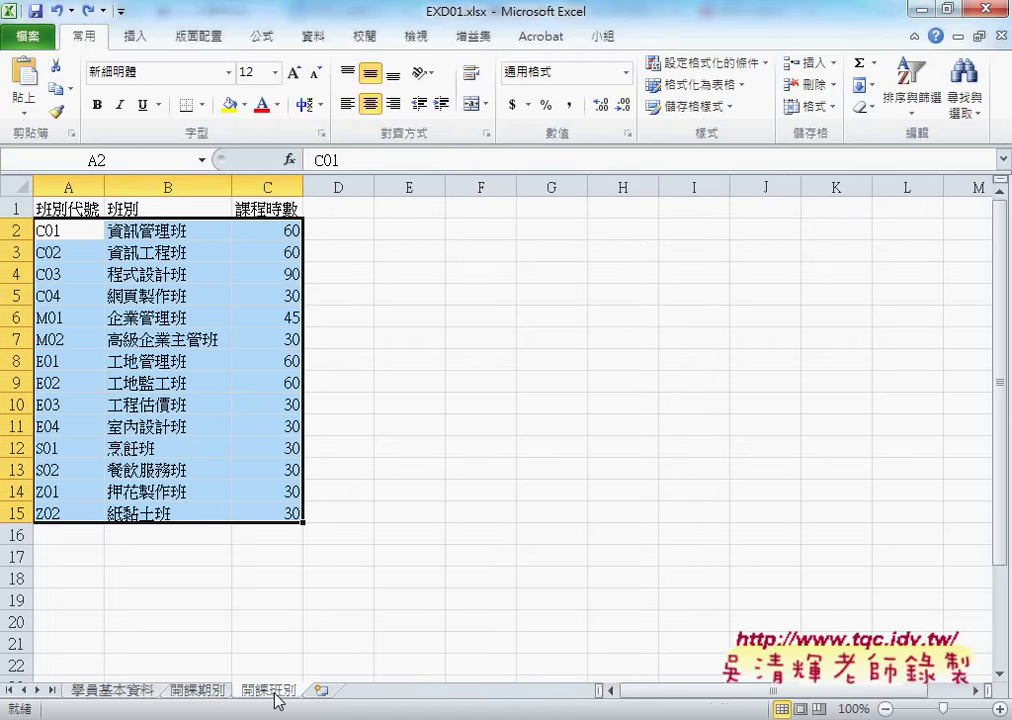
left_click_drag(60, 234, 261, 510)
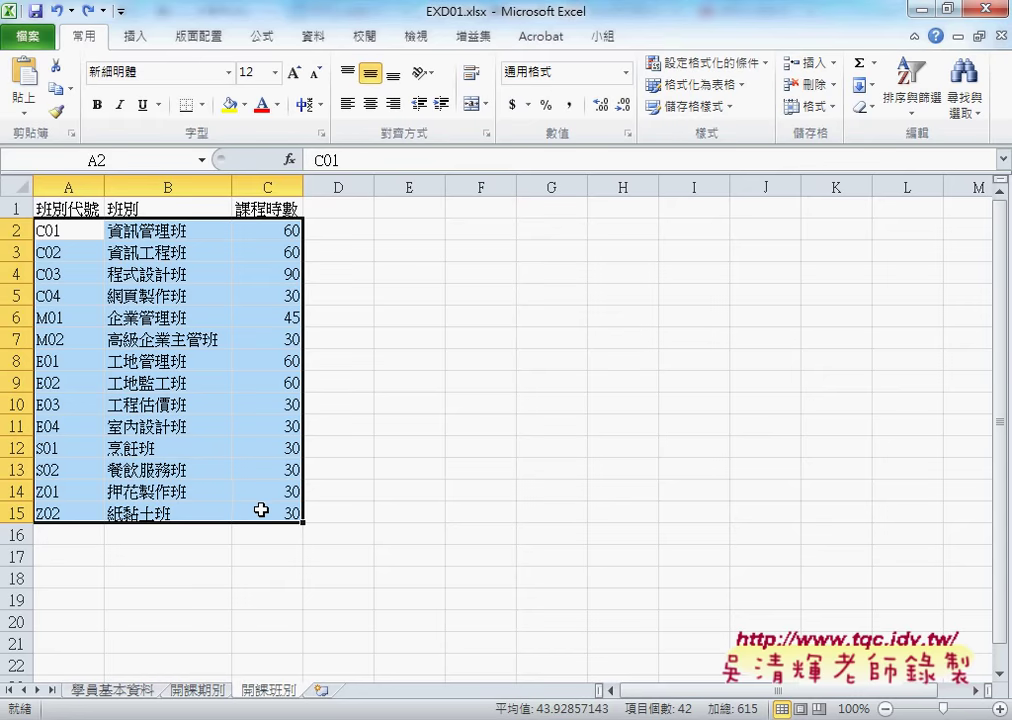
Outline the class table and number columns A, B, C as lookup columns 1–3.
left_click_drag(25, 213, 17, 327)
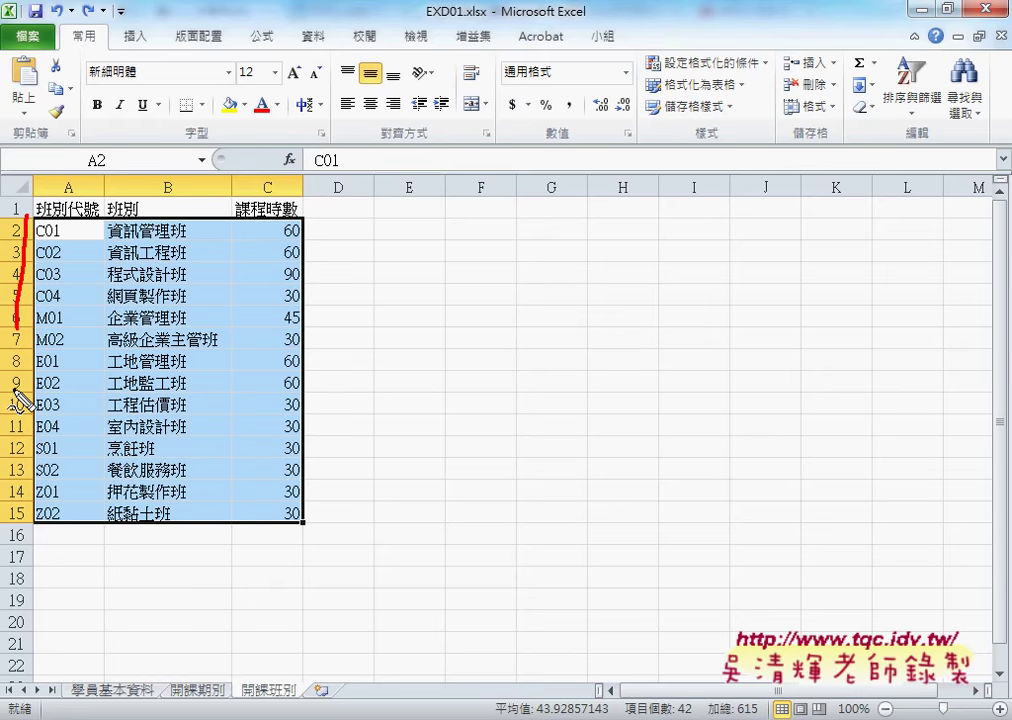
left_click_drag(20, 400, 12, 518)
mouse_move(38, 218)
left_mouse_down()
mouse_move(305, 217)
mouse_move(316, 537)
left_mouse_up()
left_click_drag(45, 522, 287, 533)
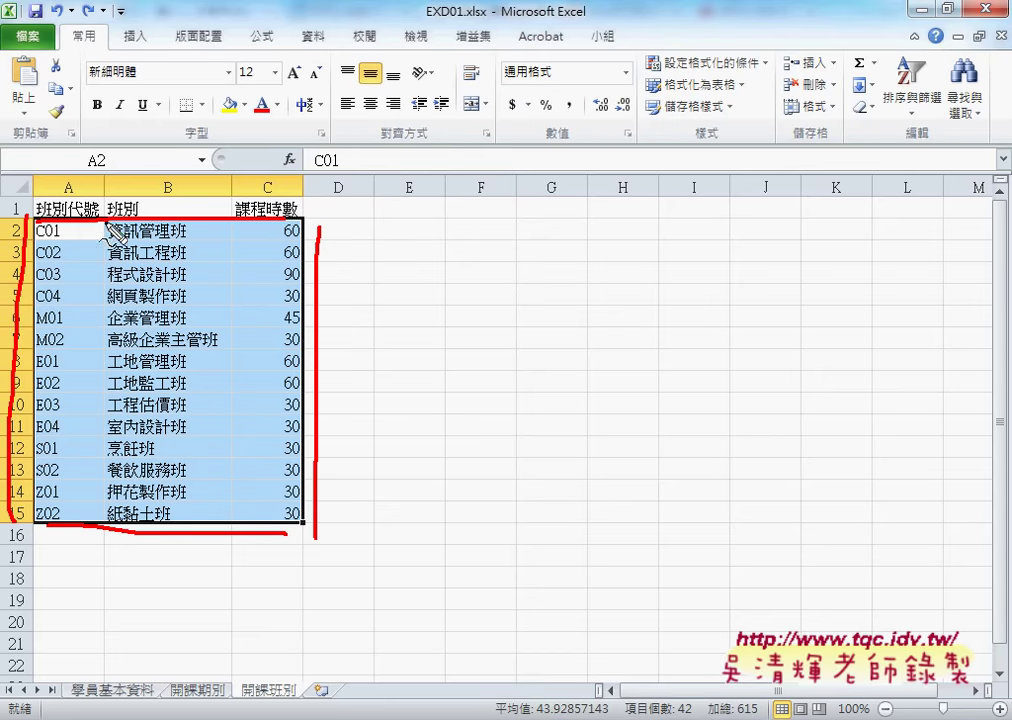
left_click_drag(71, 183, 72, 197)
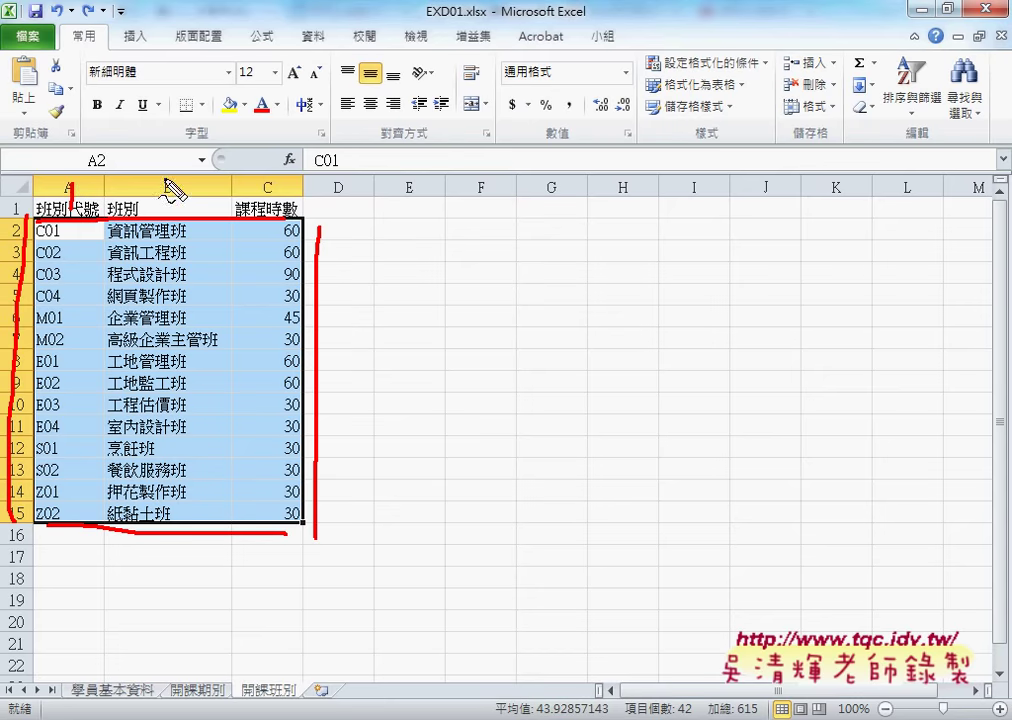
left_click_drag(156, 182, 182, 202)
left_click_drag(256, 177, 260, 197)
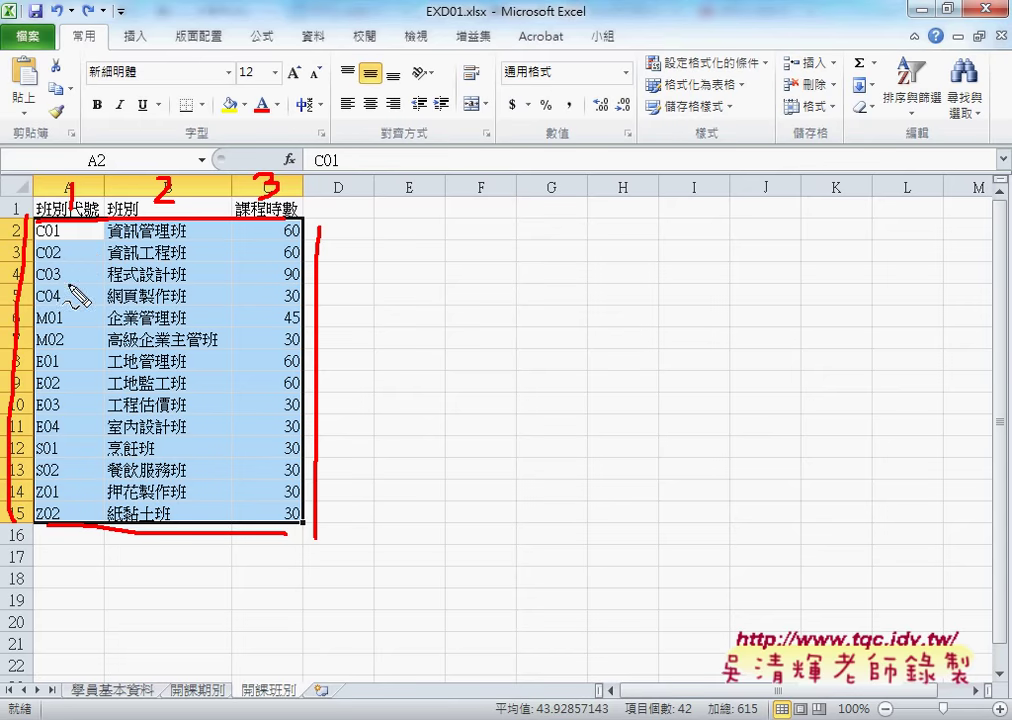
Mark class code C04 in A5 and its 30 course hours.
mouse_move(62, 284)
left_mouse_down()
mouse_move(34, 298)
mouse_move(68, 298)
mouse_move(68, 284)
left_mouse_up()
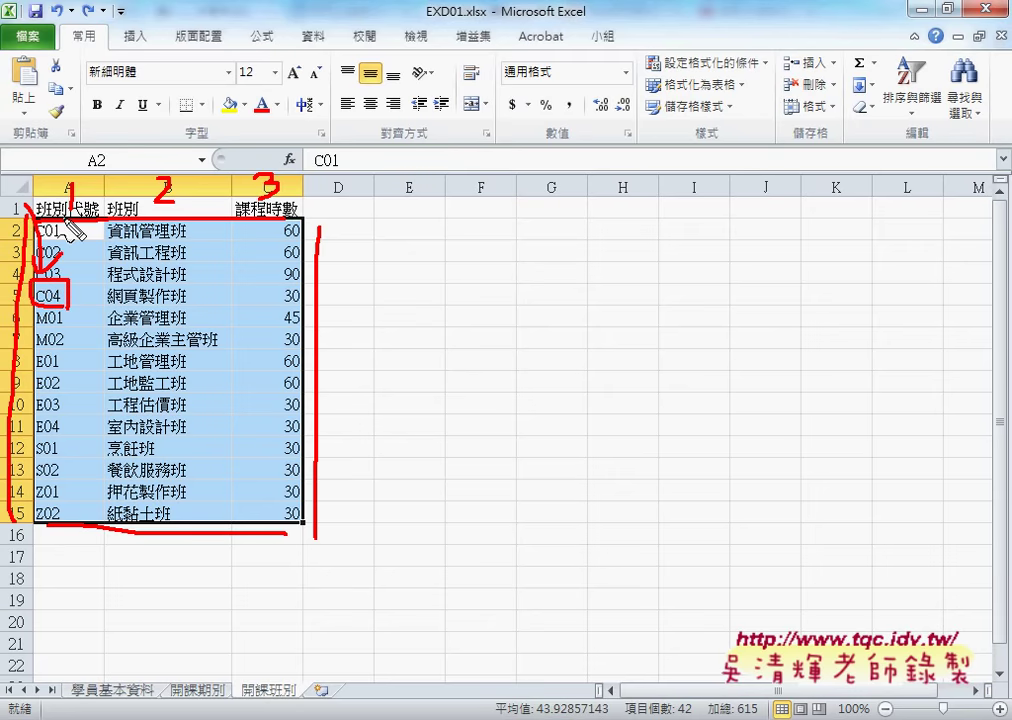
left_click_drag(45, 250, 35, 276)
left_click_drag(300, 284, 312, 300)
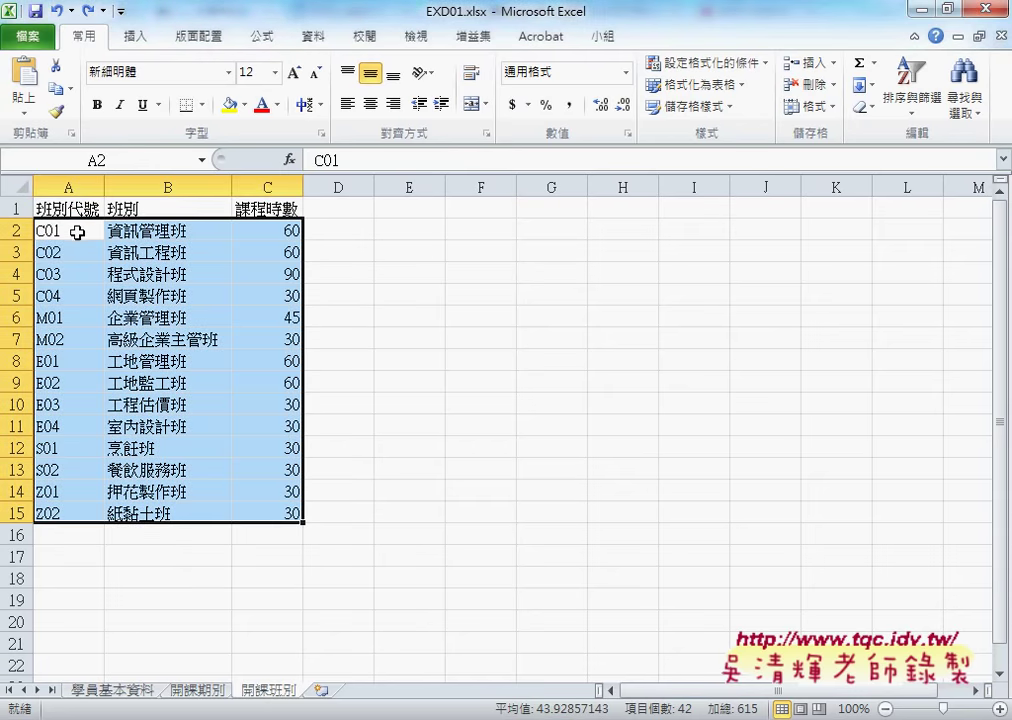
Name the class table A2:C15 '開課班別' through the Name Box.
mouse_move(77, 232)
left_mouse_down()
mouse_move(95, 337)
mouse_move(233, 419)
mouse_move(264, 515)
left_mouse_up()
left_click_drag(54, 228, 267, 520)
double_click(268, 690)
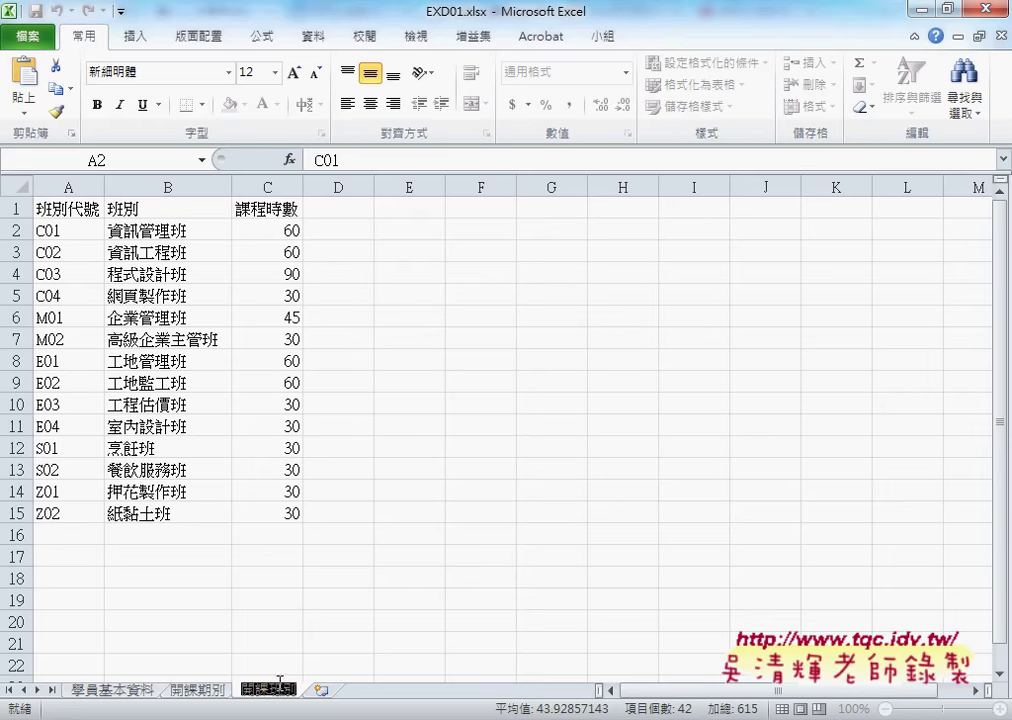
mouse_move(62, 231)
left_mouse_down()
mouse_move(157, 341)
mouse_move(278, 516)
left_mouse_up()
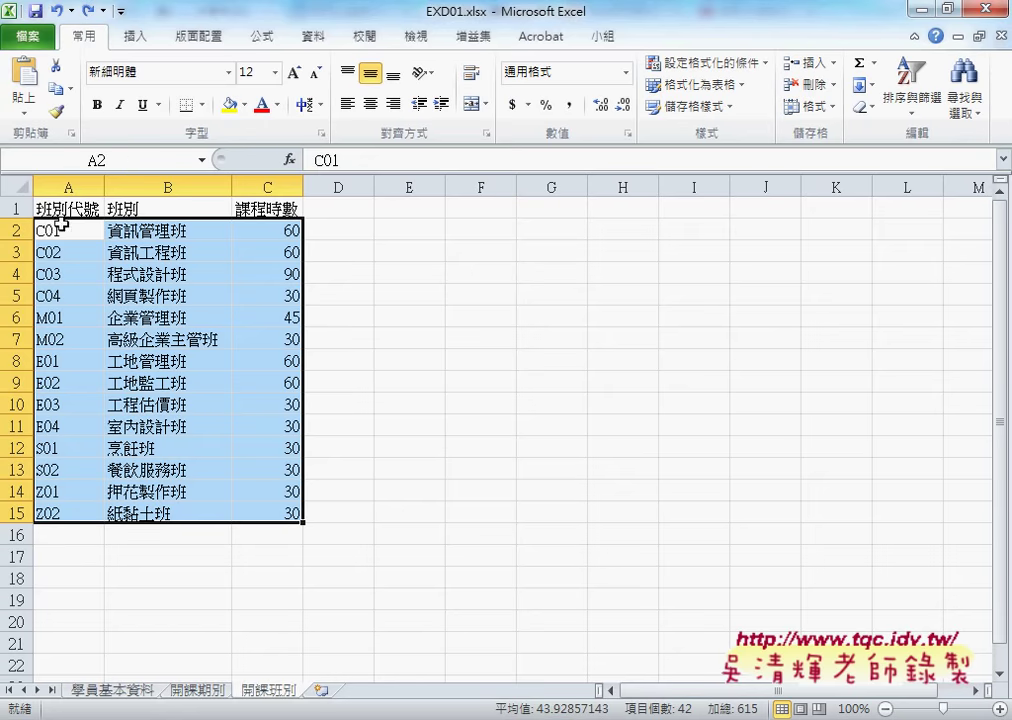
left_click(109, 160)
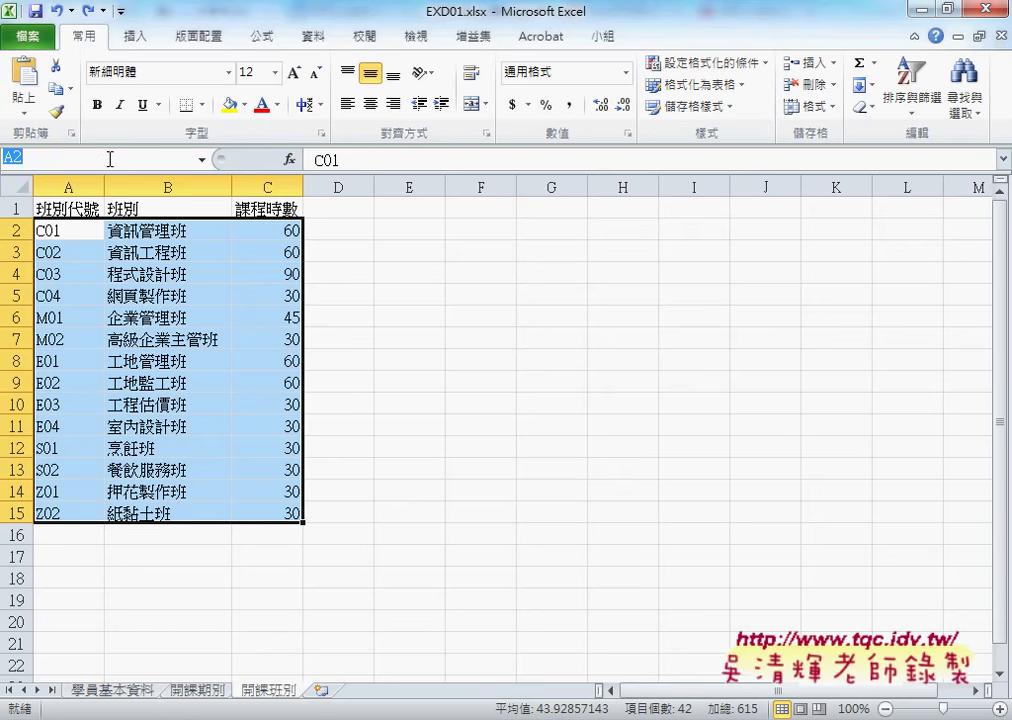
type("開課班別")
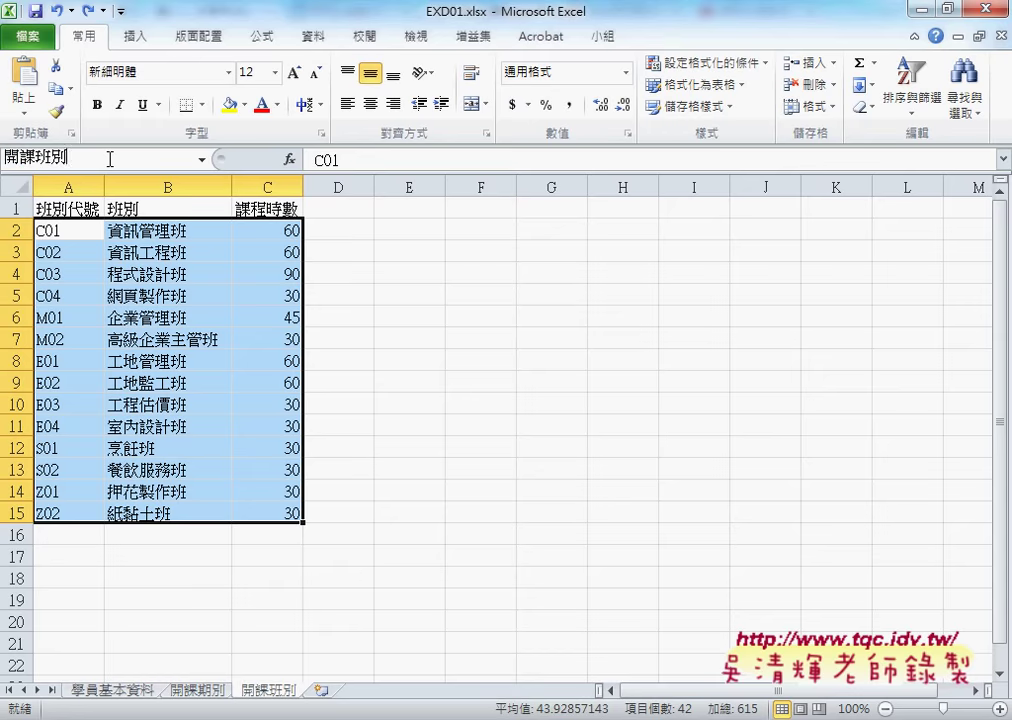
key("Return")
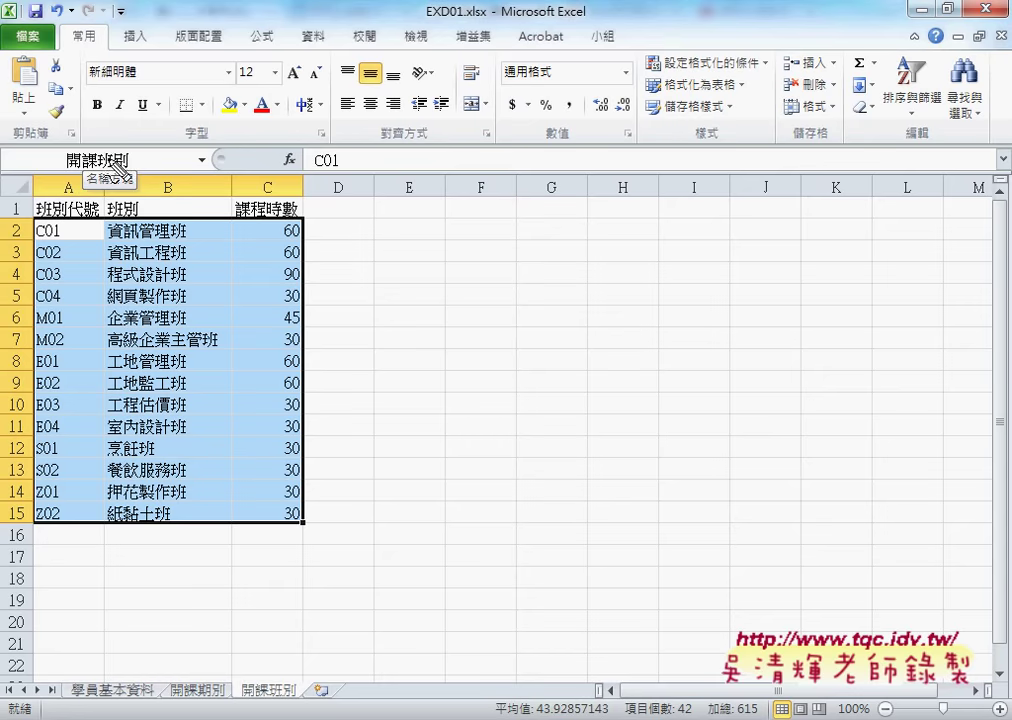
Outline the named table and the new 開課班別 name, then clear the annotations.
left_click_drag(27, 225, 27, 515)
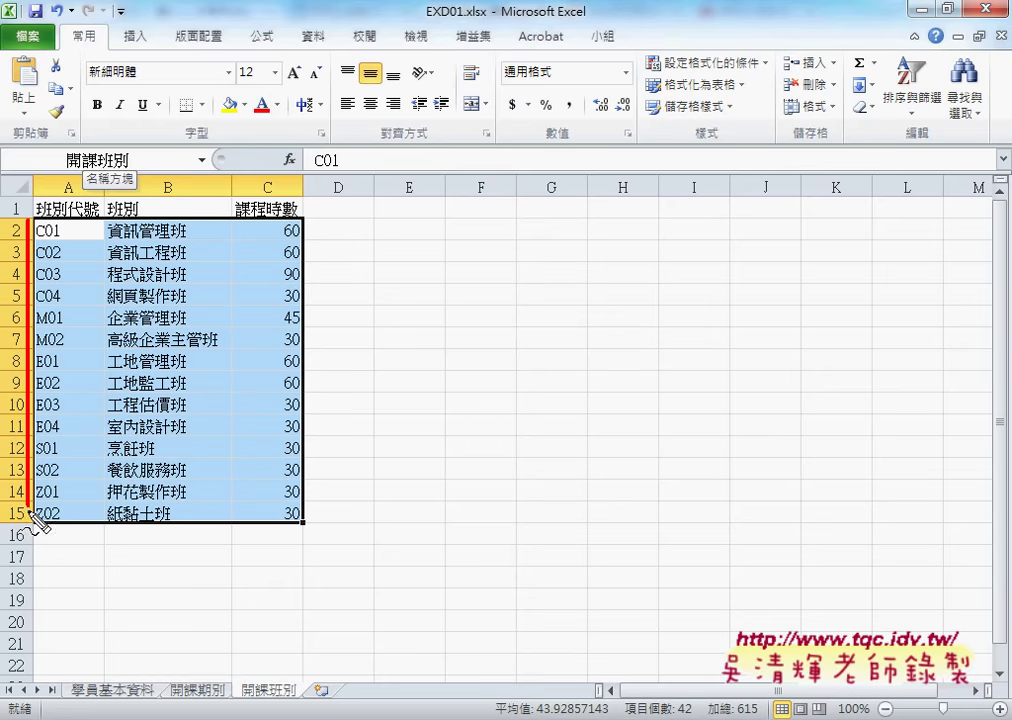
mouse_move(40, 214)
left_mouse_down()
mouse_move(275, 214)
mouse_move(297, 505)
left_mouse_up()
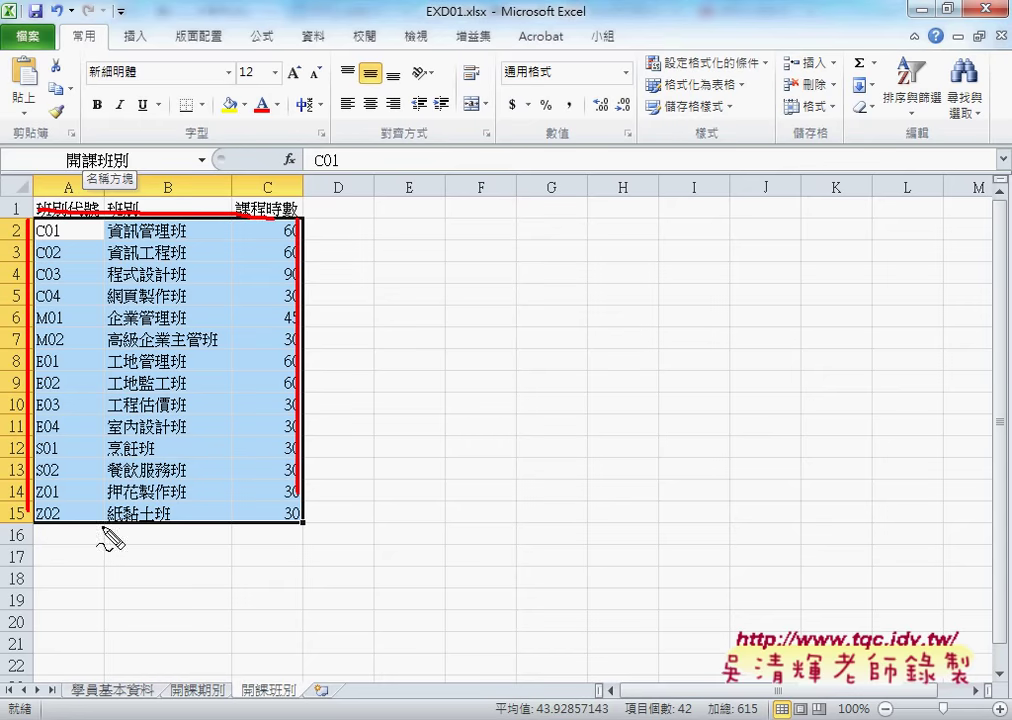
left_click_drag(80, 518, 280, 518)
mouse_move(126, 171)
left_mouse_down()
mouse_move(128, 150)
mouse_move(163, 195)
left_mouse_up()
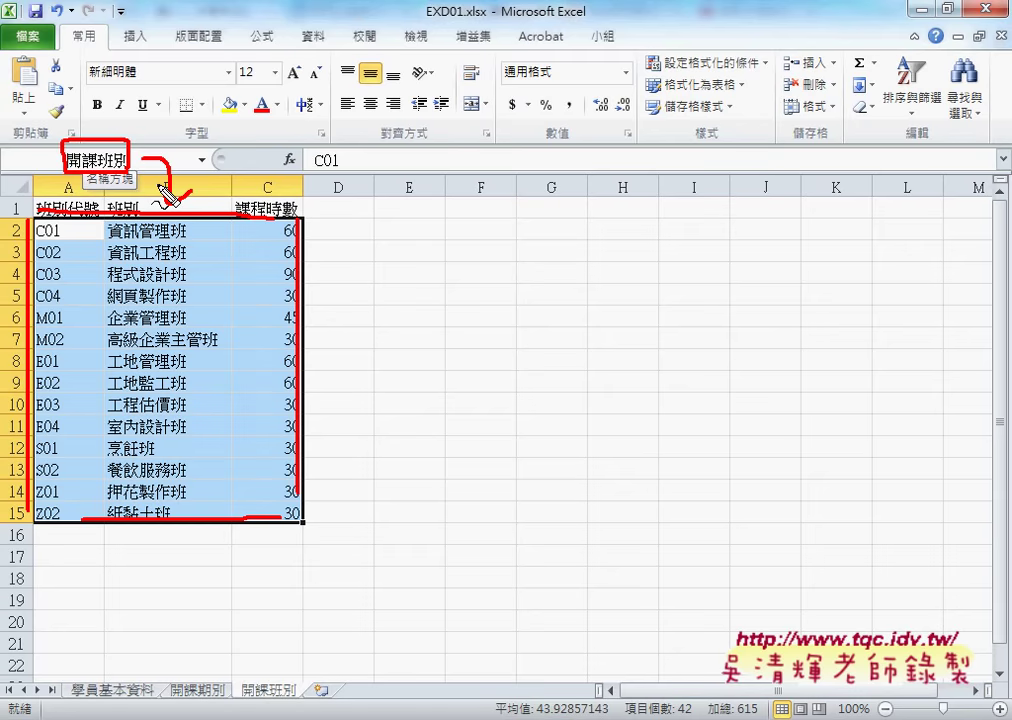
key("Escape")
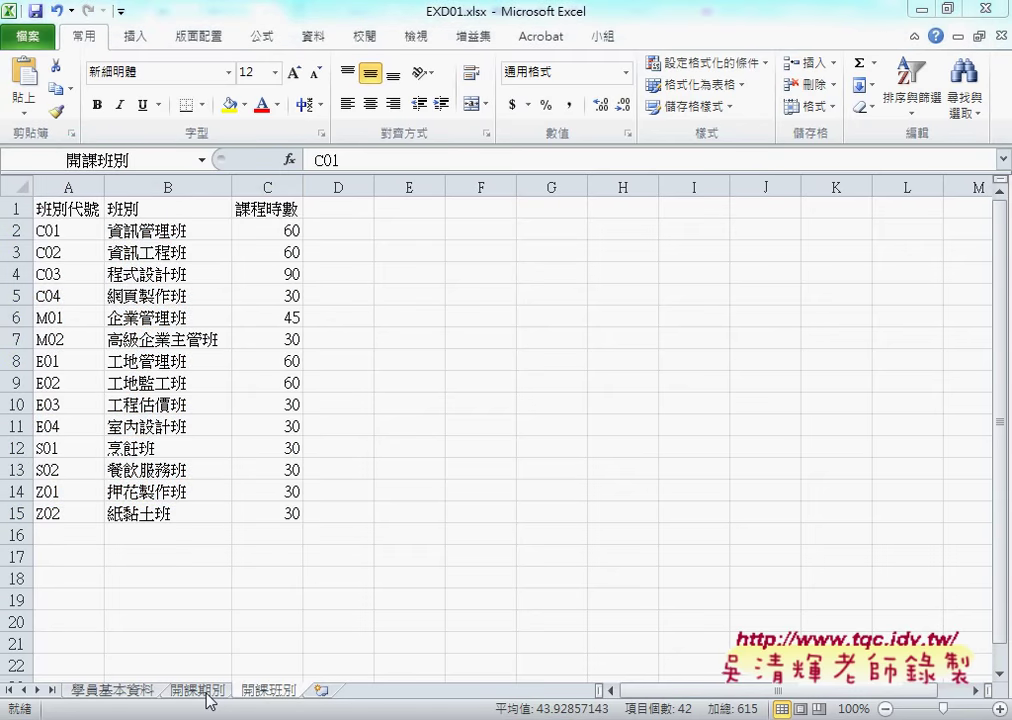
On the 開課期別 sheet, insert VLOOKUP into E2 from the Lookup & Reference category.
left_click(204, 692)
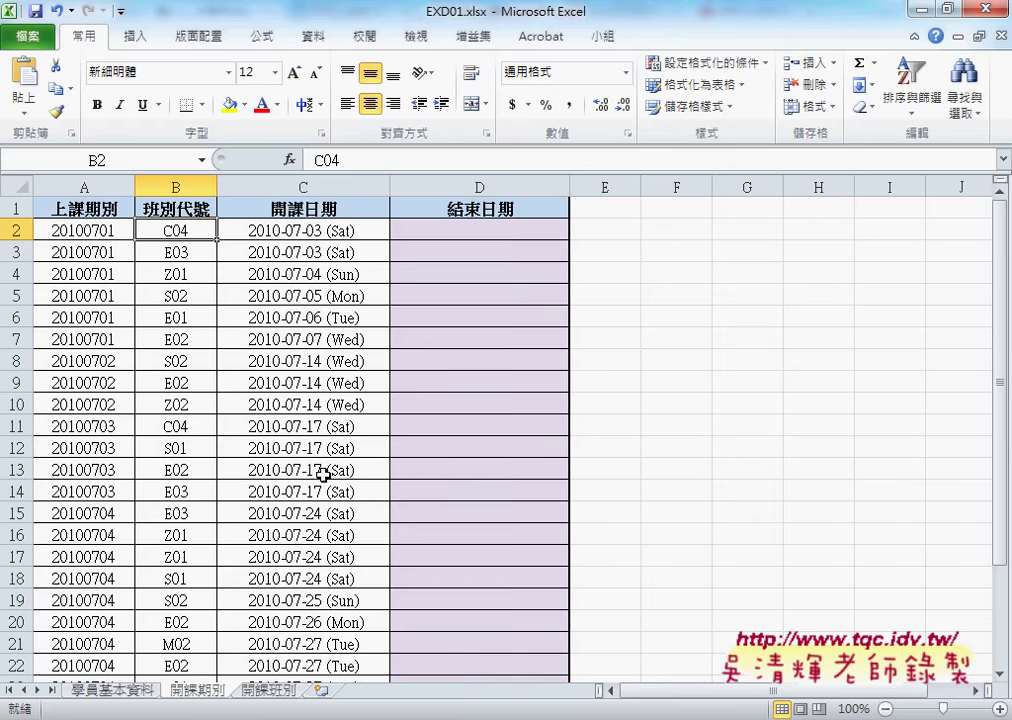
left_click(607, 231)
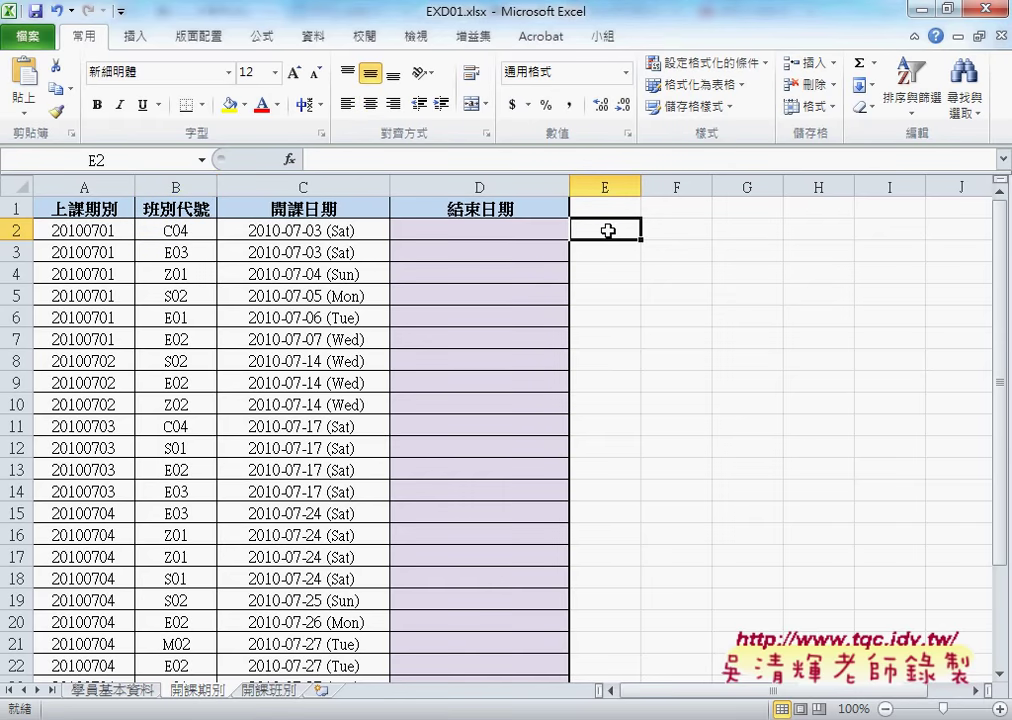
left_click(289, 160)
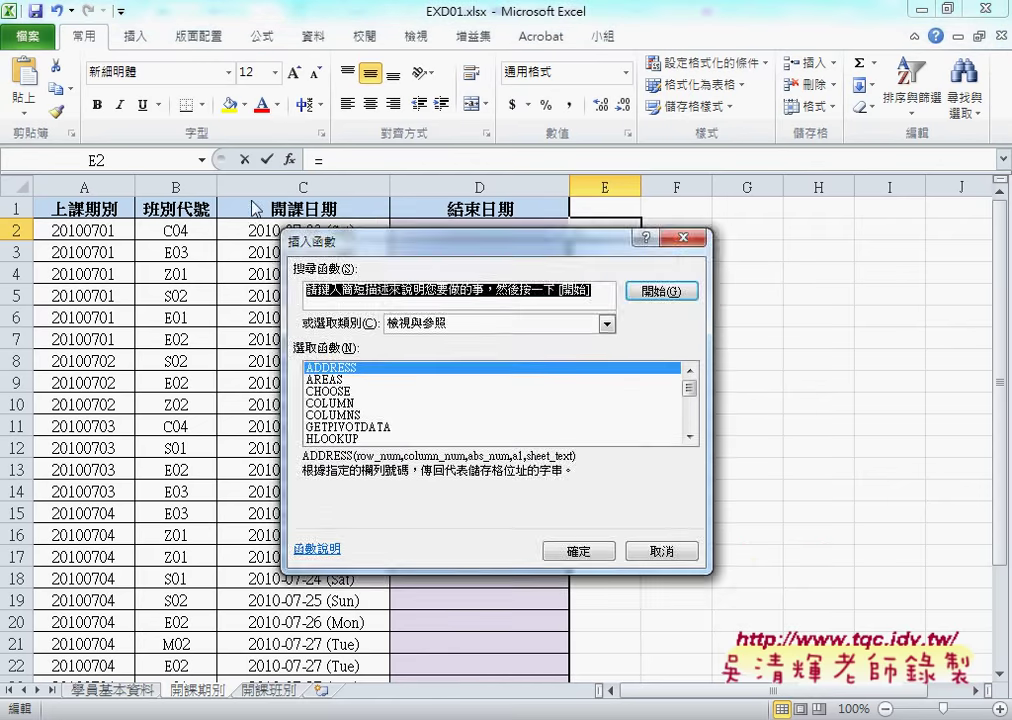
left_click_drag(414, 289, 215, 190)
left_click(331, 273)
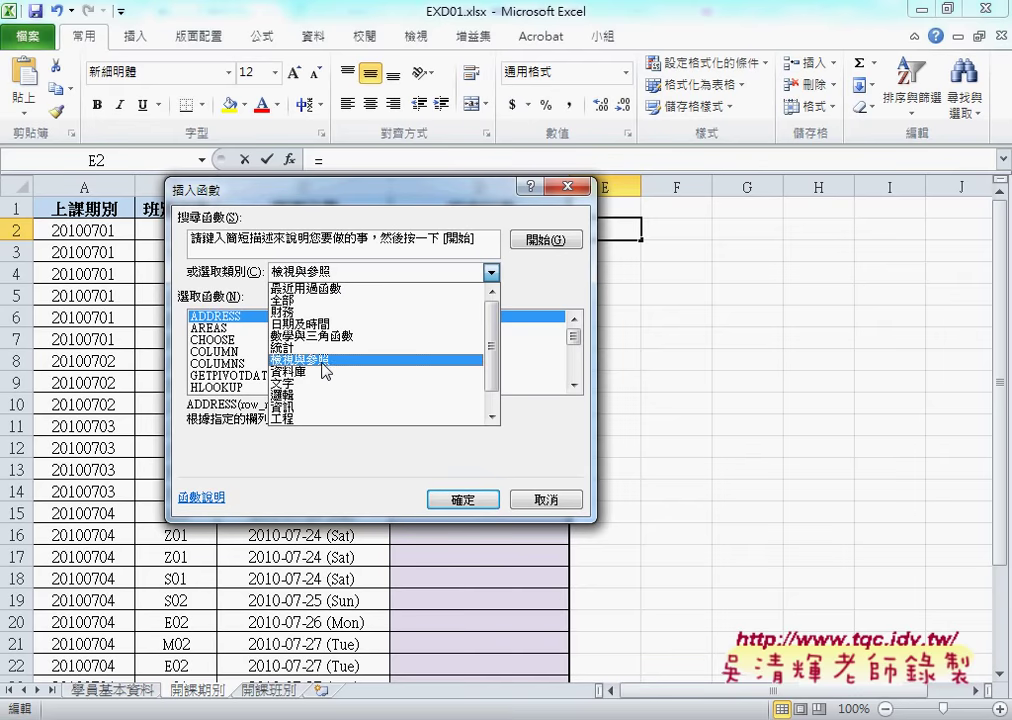
left_click(325, 368)
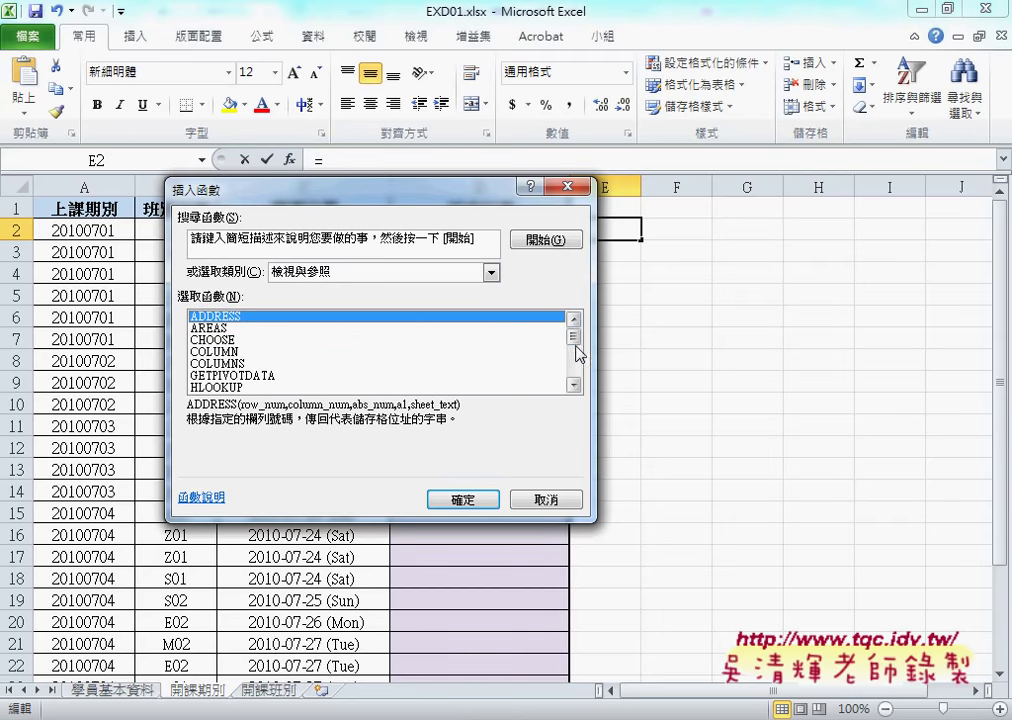
left_click_drag(575, 340, 574, 385)
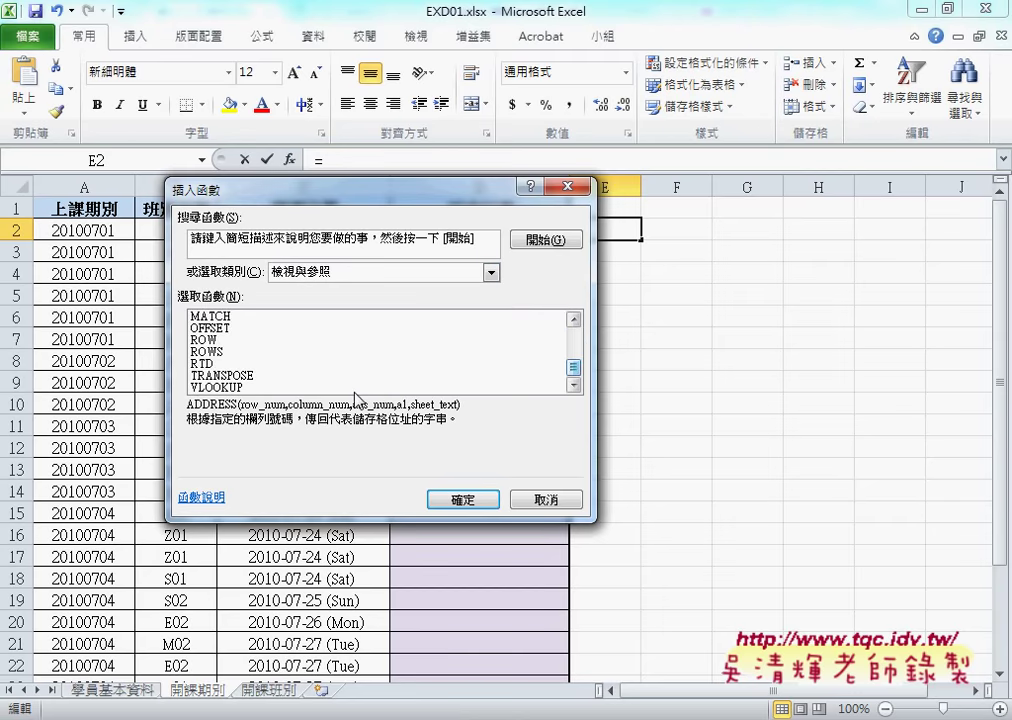
left_click(229, 388)
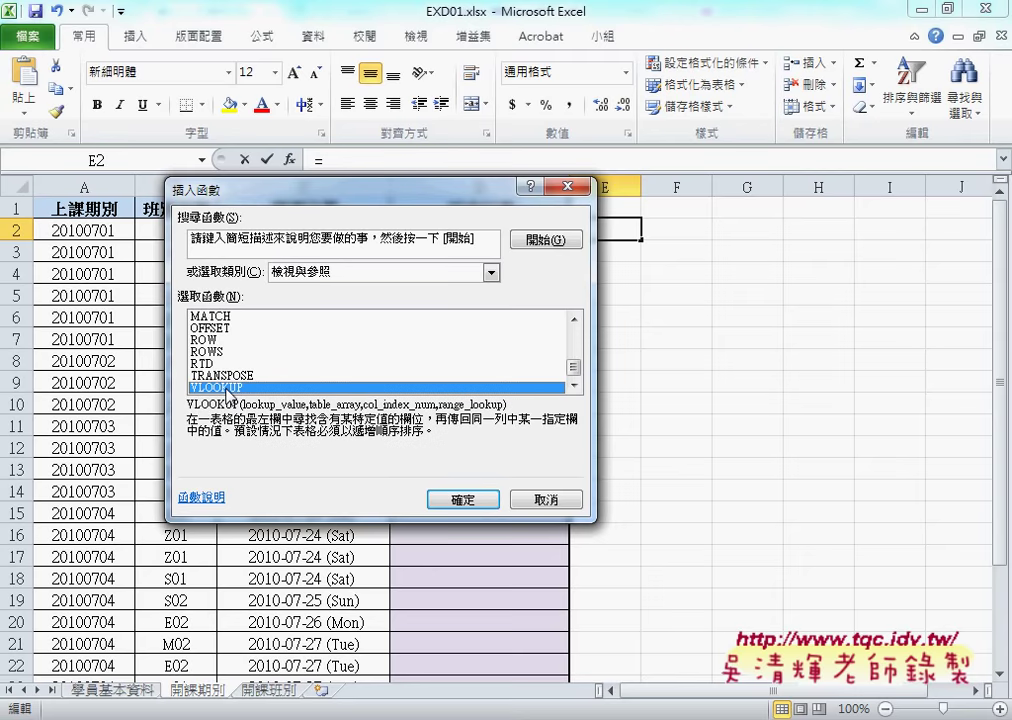
left_click(464, 502)
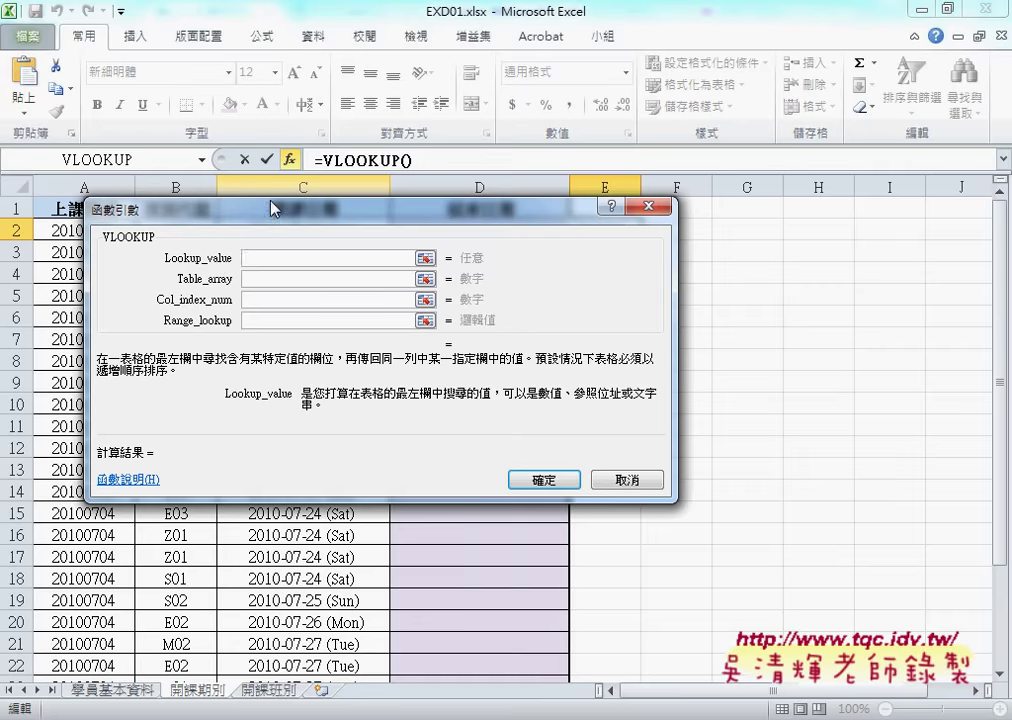
Set B2 as VLOOKUP's lookup value and call up the defined names for Table_array.
left_click_drag(275, 208, 636, 228)
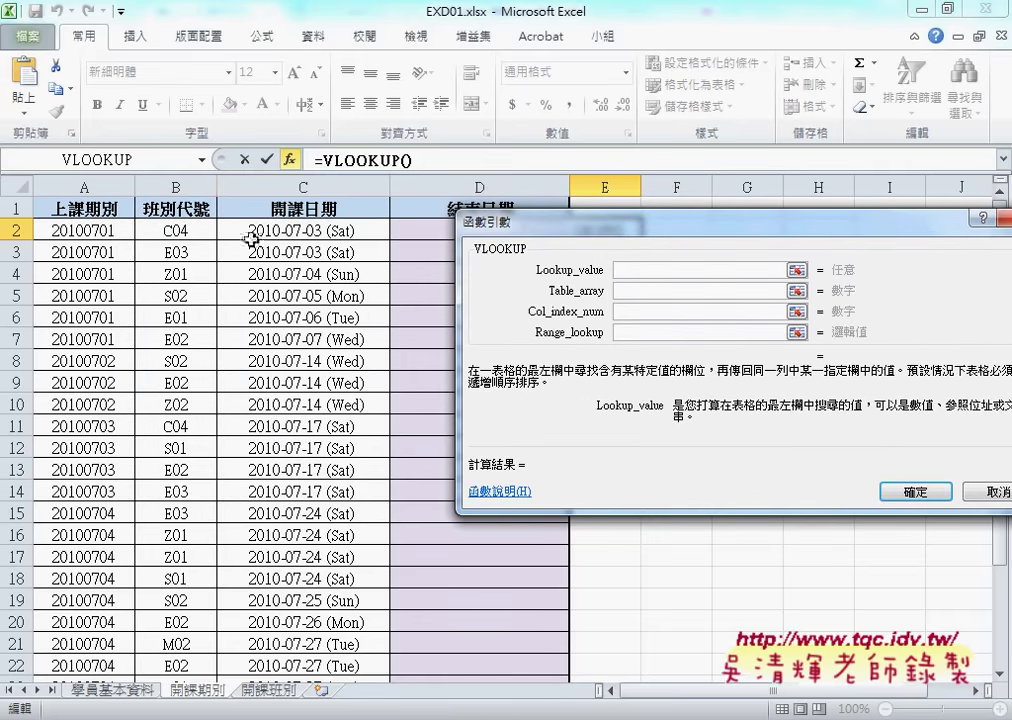
left_click(198, 233)
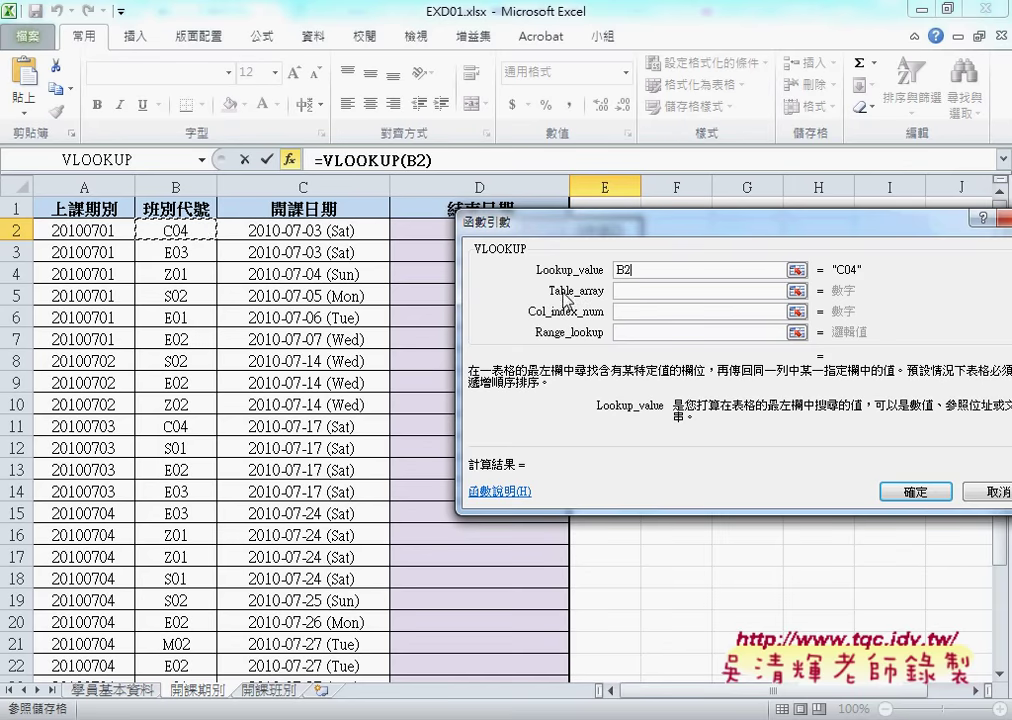
left_click(625, 291)
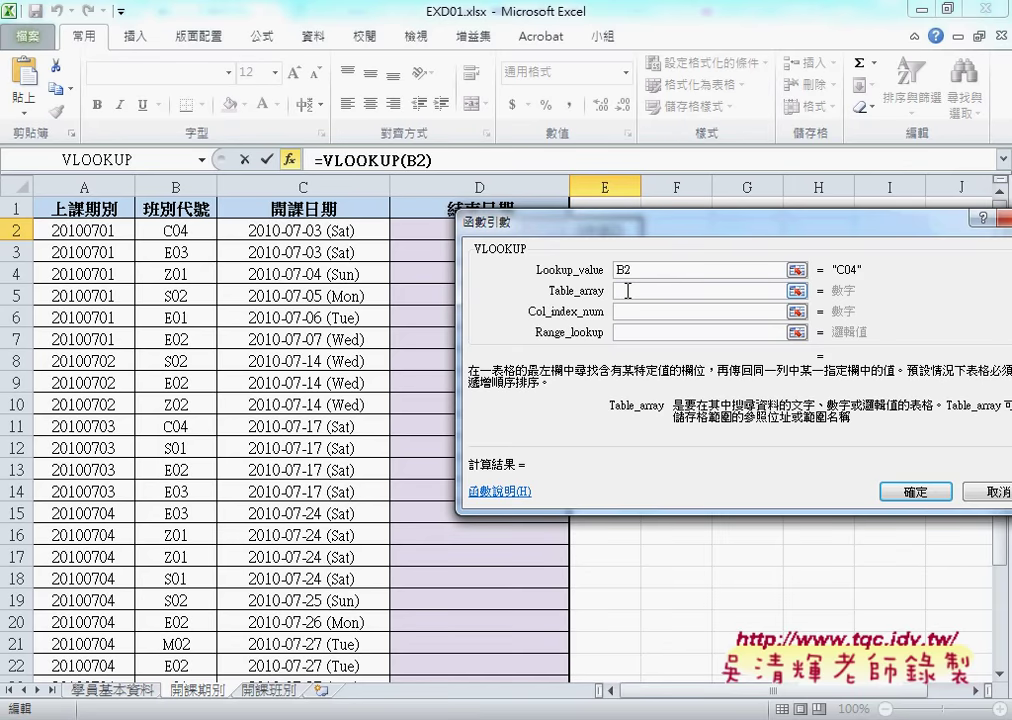
key("F3")
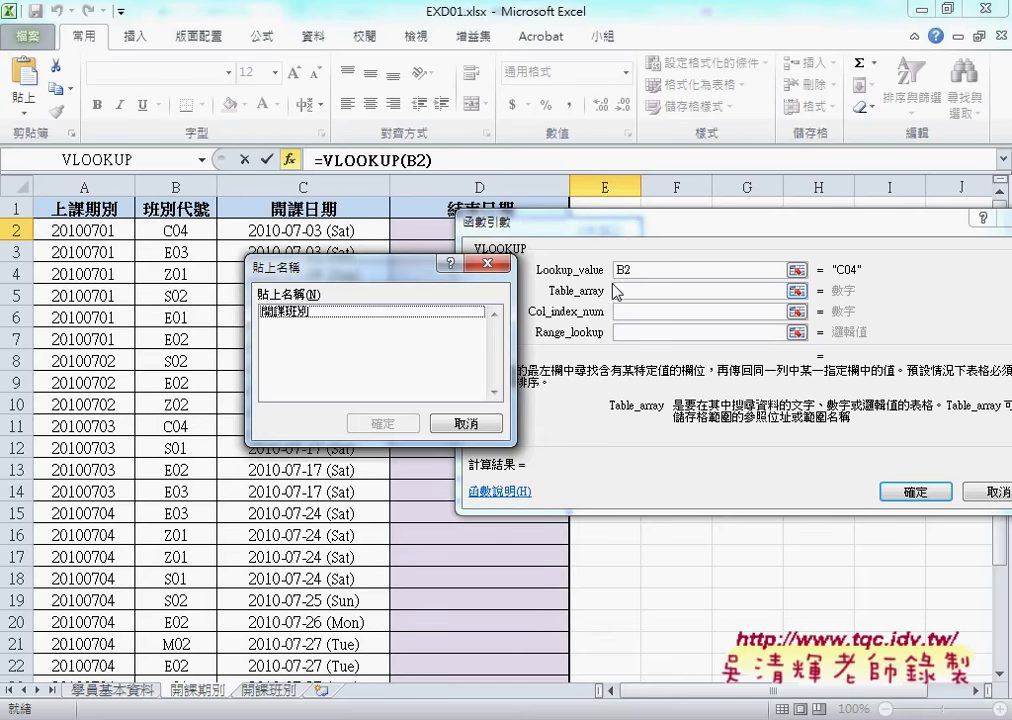
Fill in 開課班別 as the table, 3 as column index and 0 as range lookup.
left_click(325, 312)
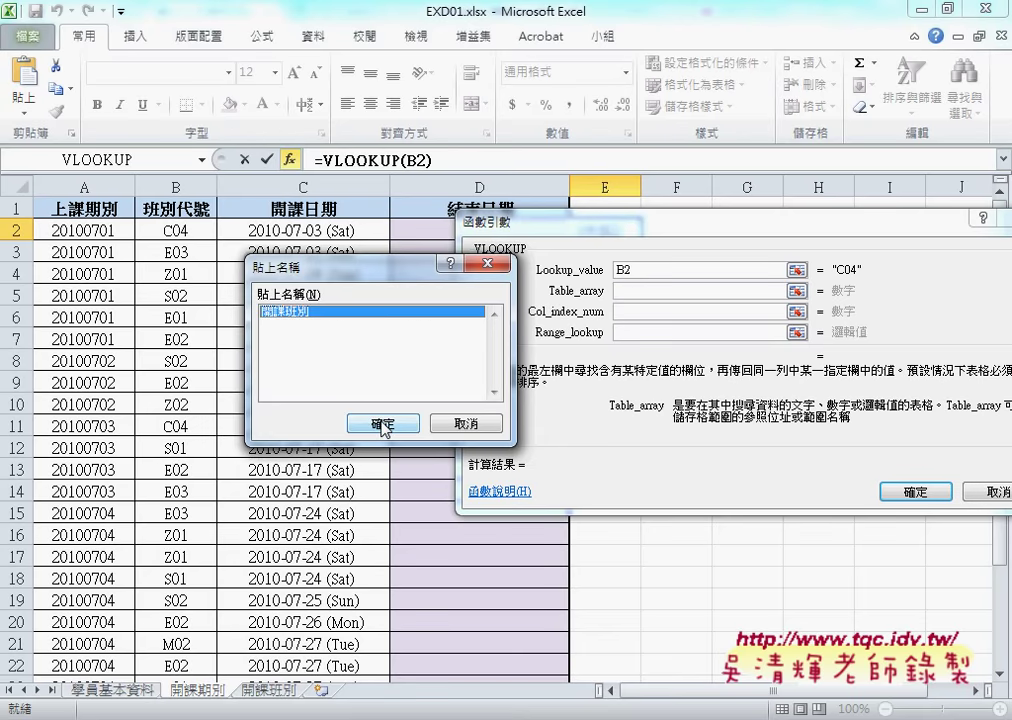
left_click(380, 424)
left_click_drag(648, 232, 535, 232)
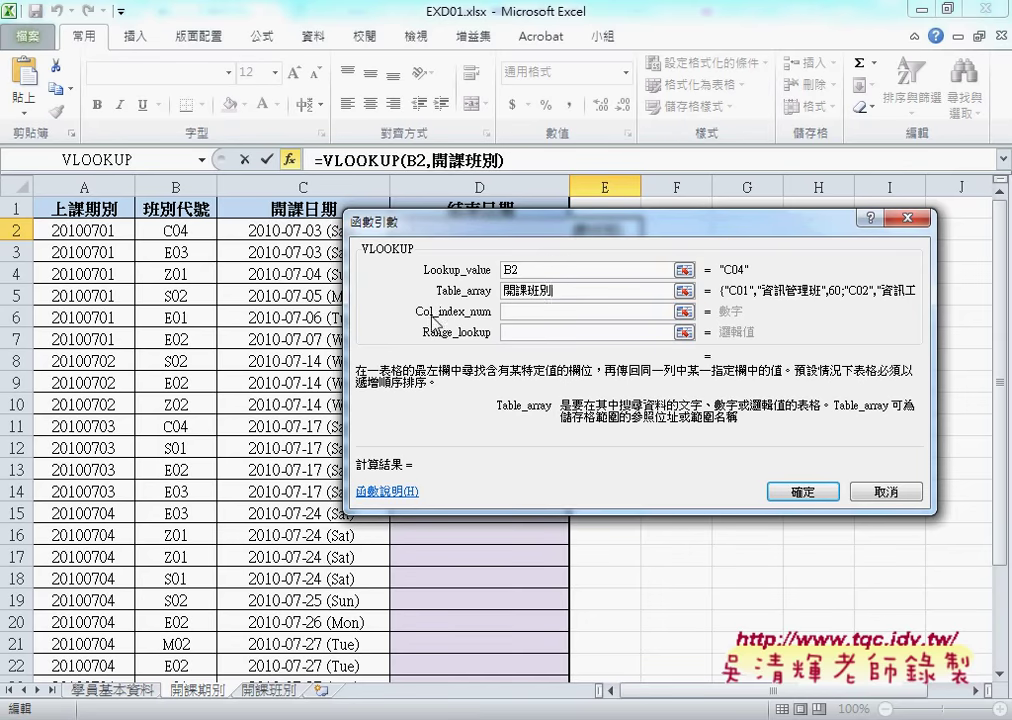
left_click(521, 313)
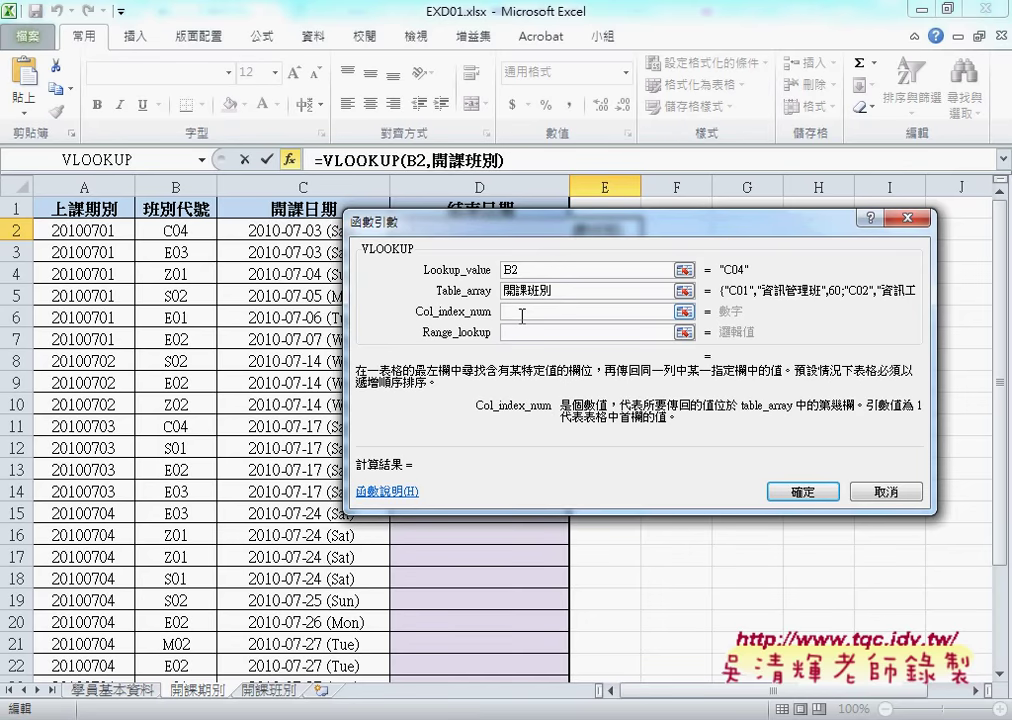
type("3")
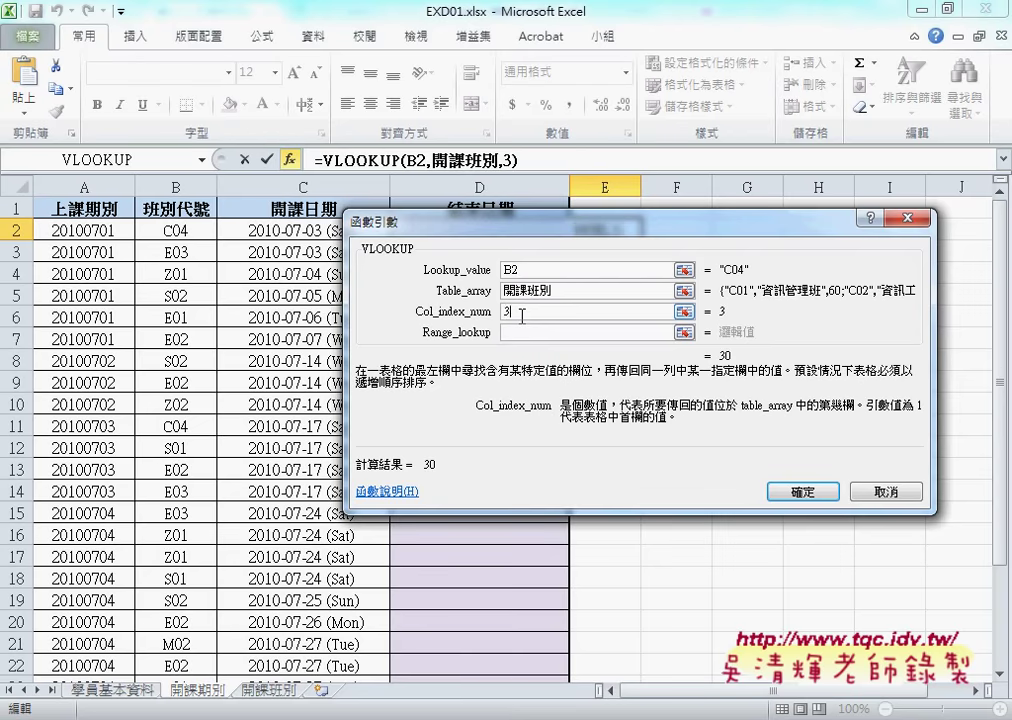
key("Tab")
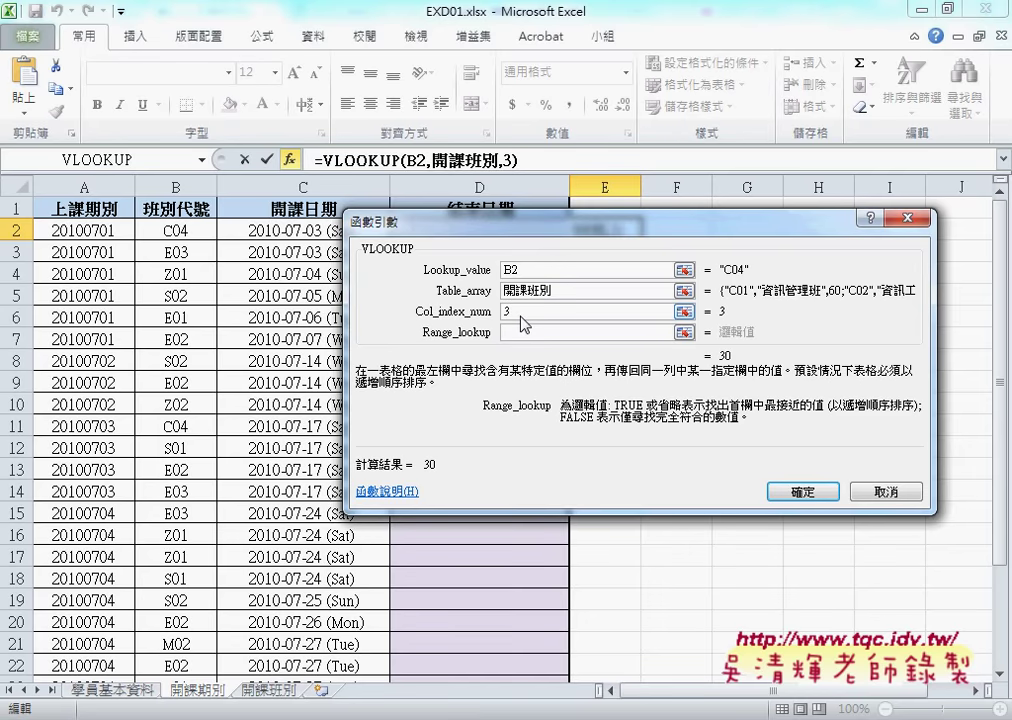
type("0")
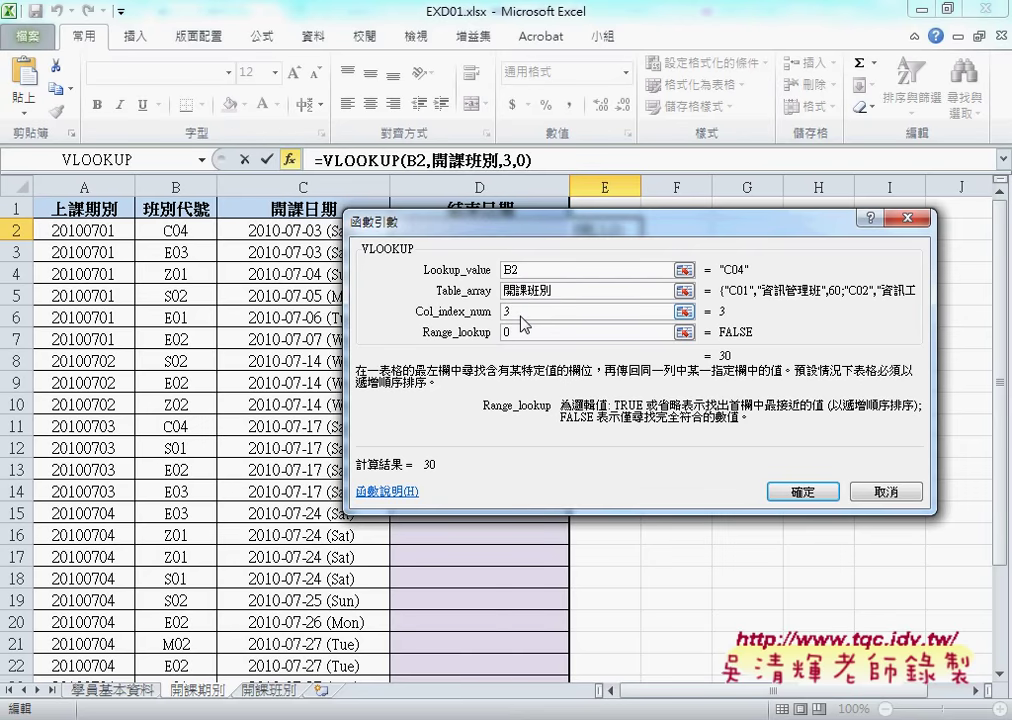
Annotate the arguments, then confirm =VLOOKUP(B2,開課班別,3,0) so E2 shows 30.
left_click_drag(549, 233, 533, 293)
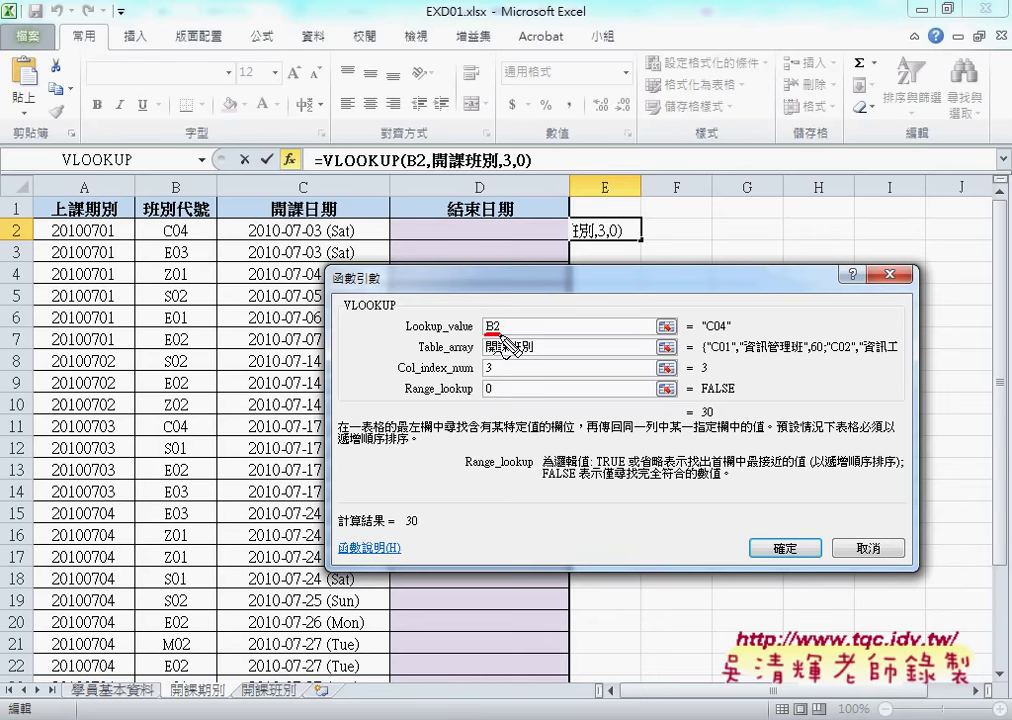
left_click_drag(484, 334, 501, 333)
left_click_drag(164, 238, 190, 238)
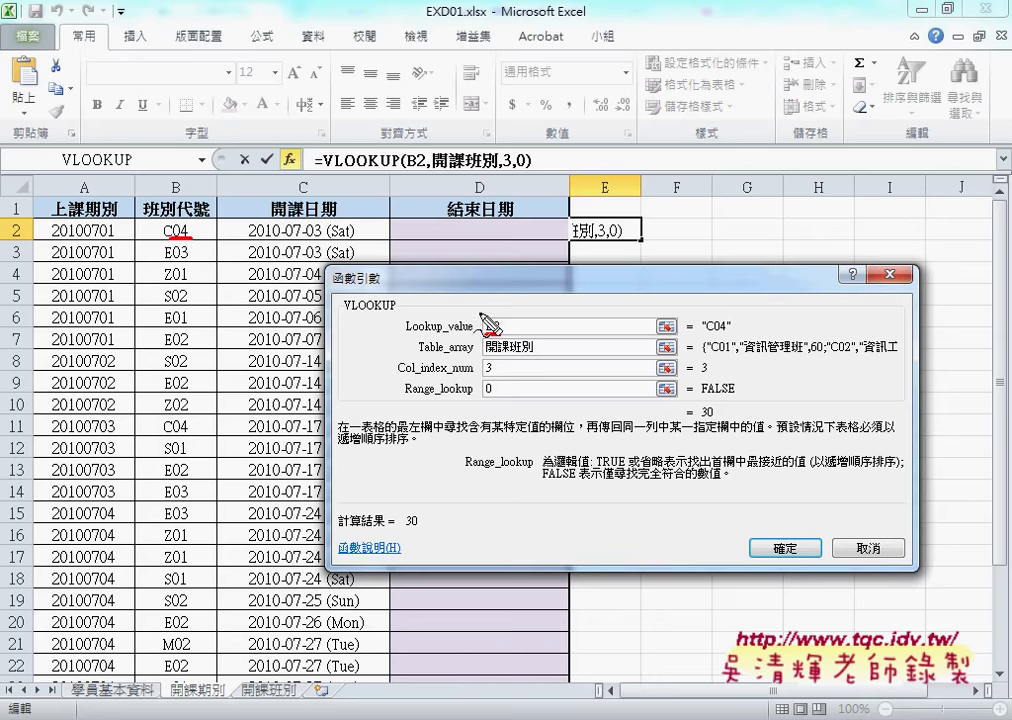
mouse_move(482, 315)
left_mouse_down()
mouse_move(338, 255)
mouse_move(212, 231)
left_mouse_up()
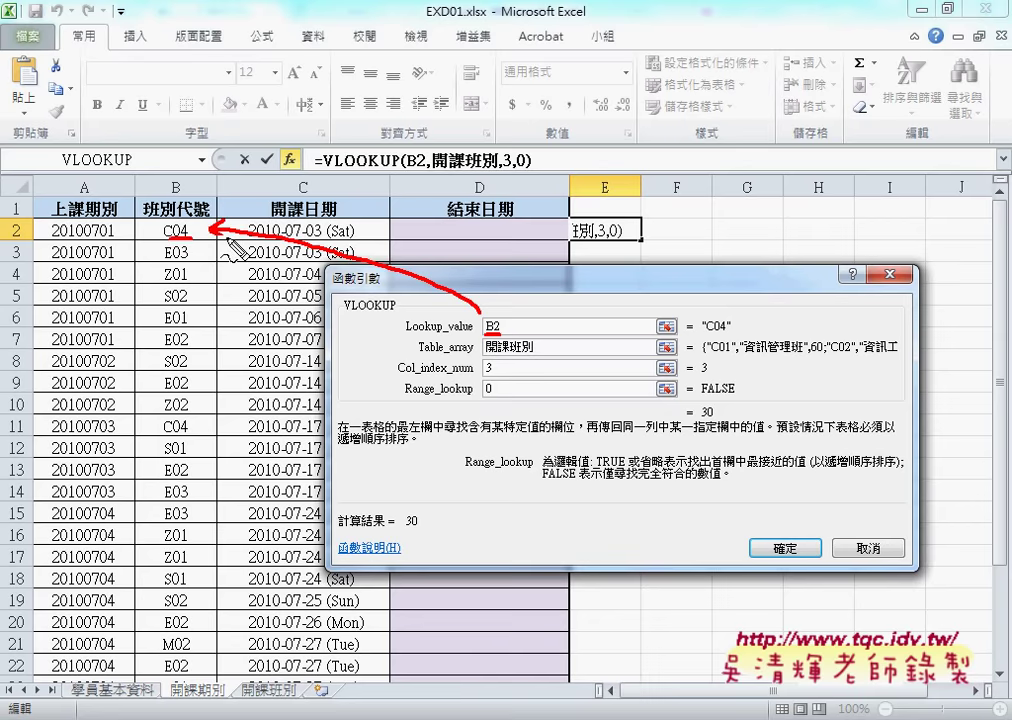
left_click_drag(487, 354, 525, 353)
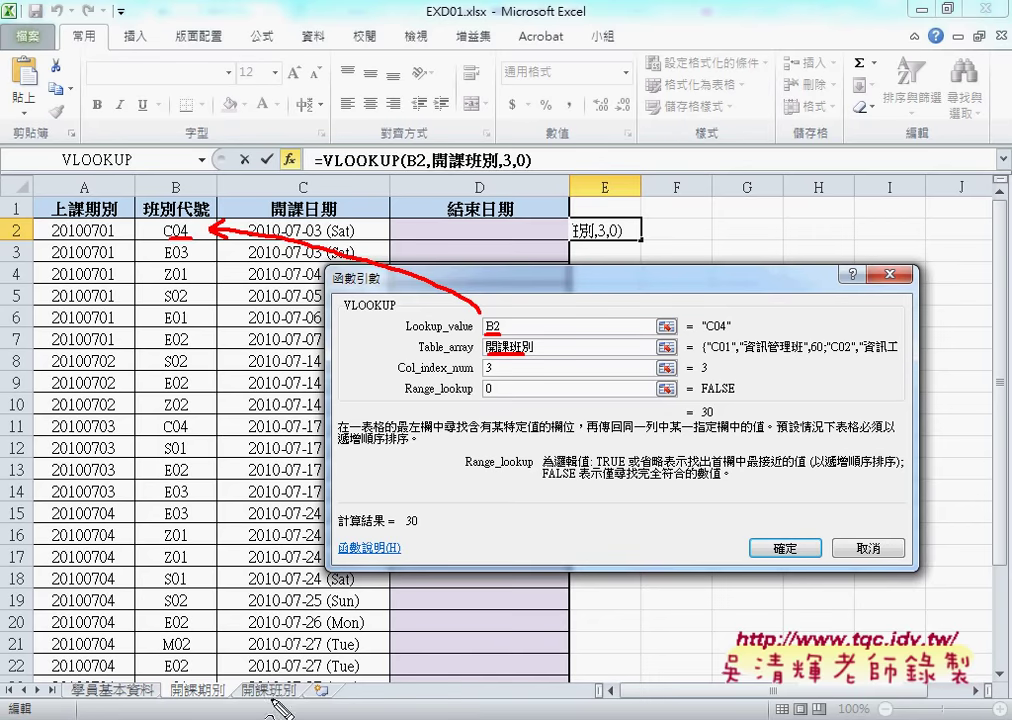
left_click_drag(266, 690, 285, 708)
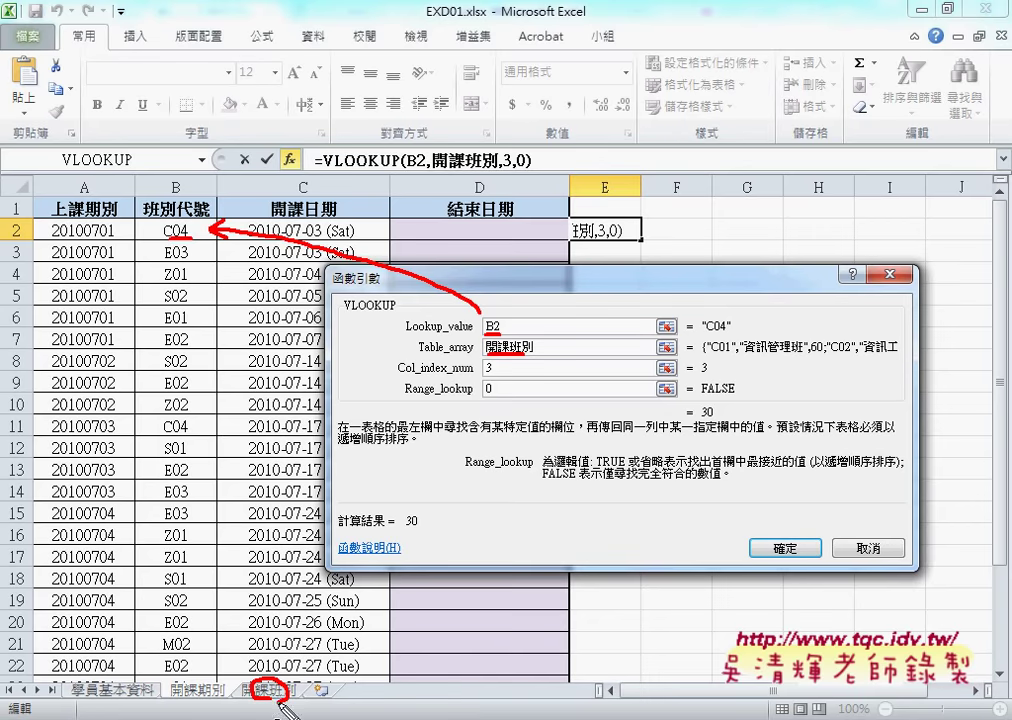
mouse_move(477, 375)
left_mouse_down()
mouse_move(490, 369)
mouse_move(500, 396)
left_mouse_up()
key("Escape")
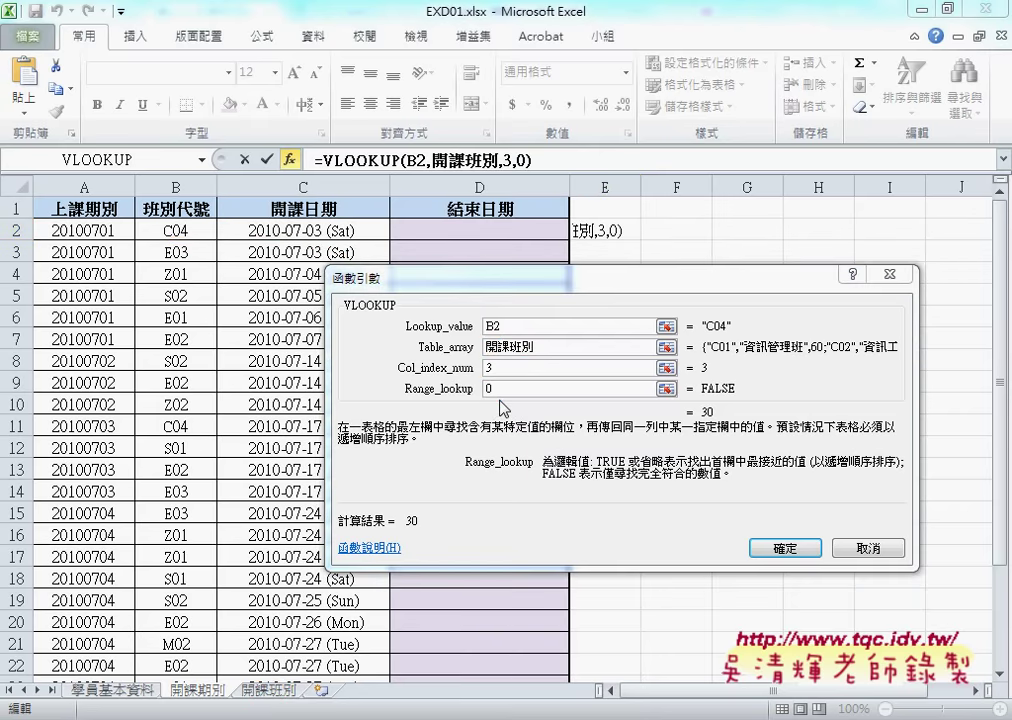
left_click(785, 548)
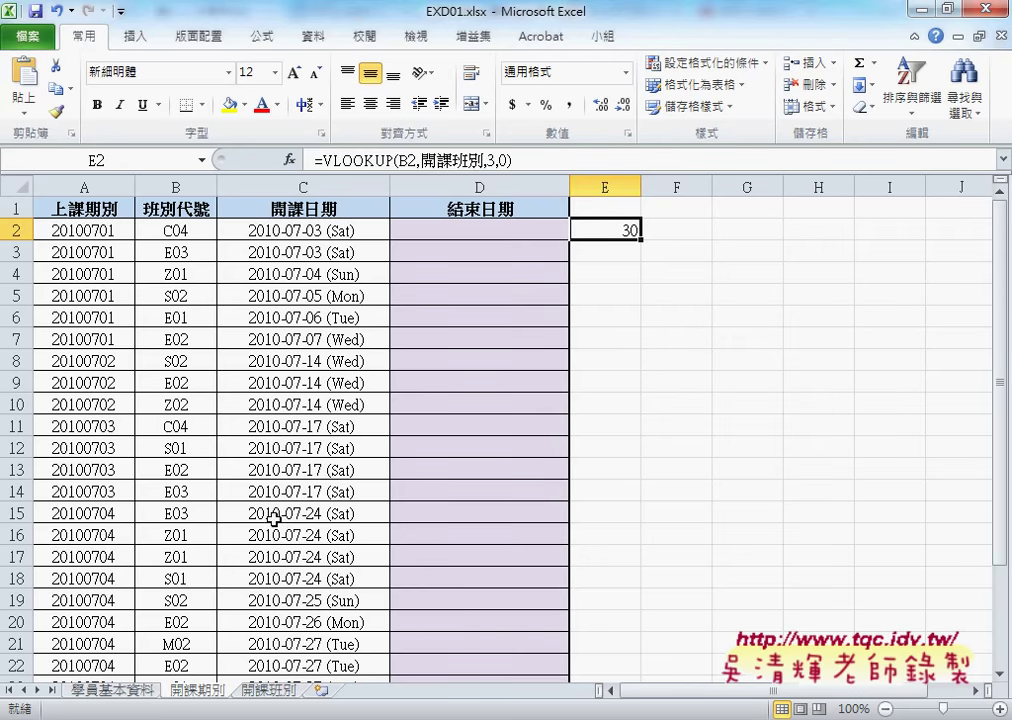
left_click(275, 690)
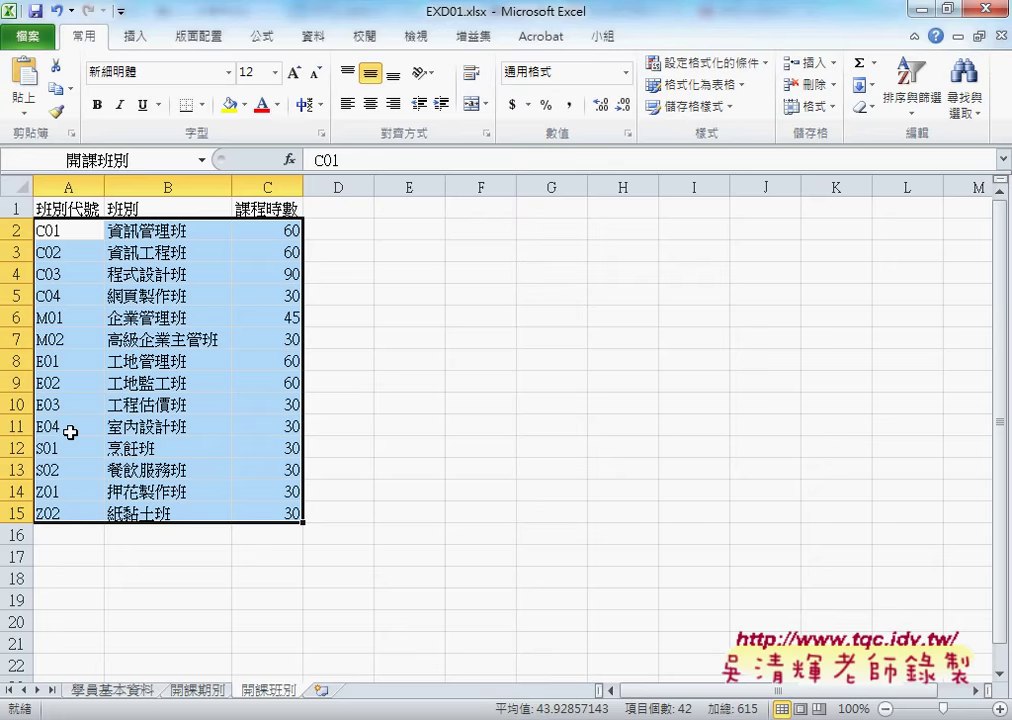
left_click(57, 298)
left_click(266, 297)
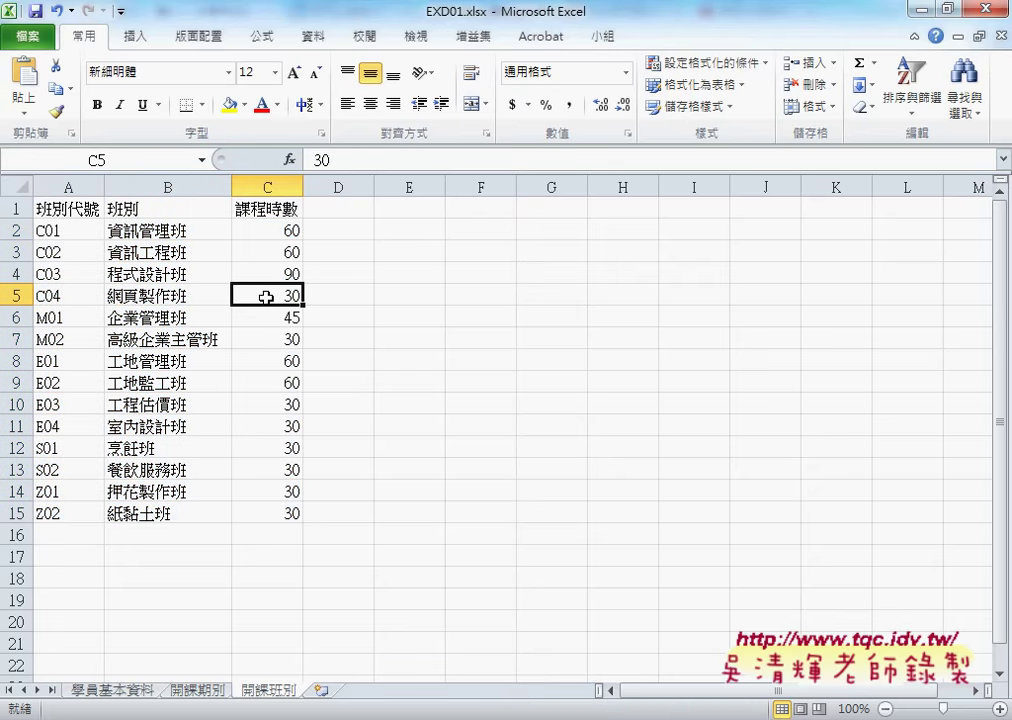
left_click(199, 689)
left_click(548, 162)
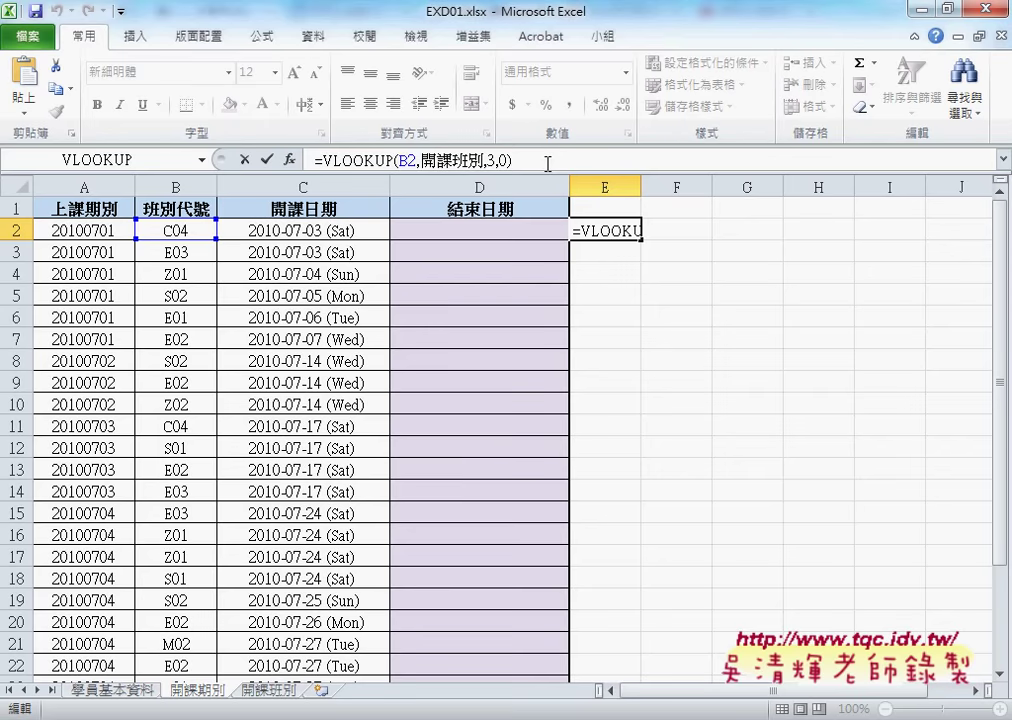
Extend E2's formula to divide the hours by 3 and subtract 1, giving 9.
type("/3")
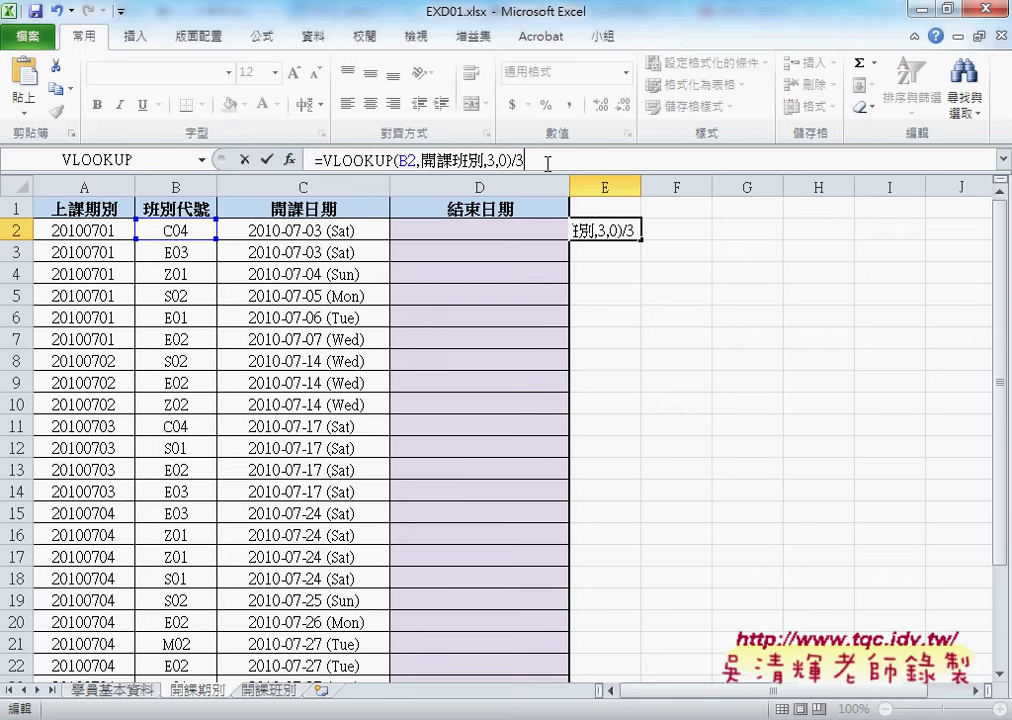
key("Return")
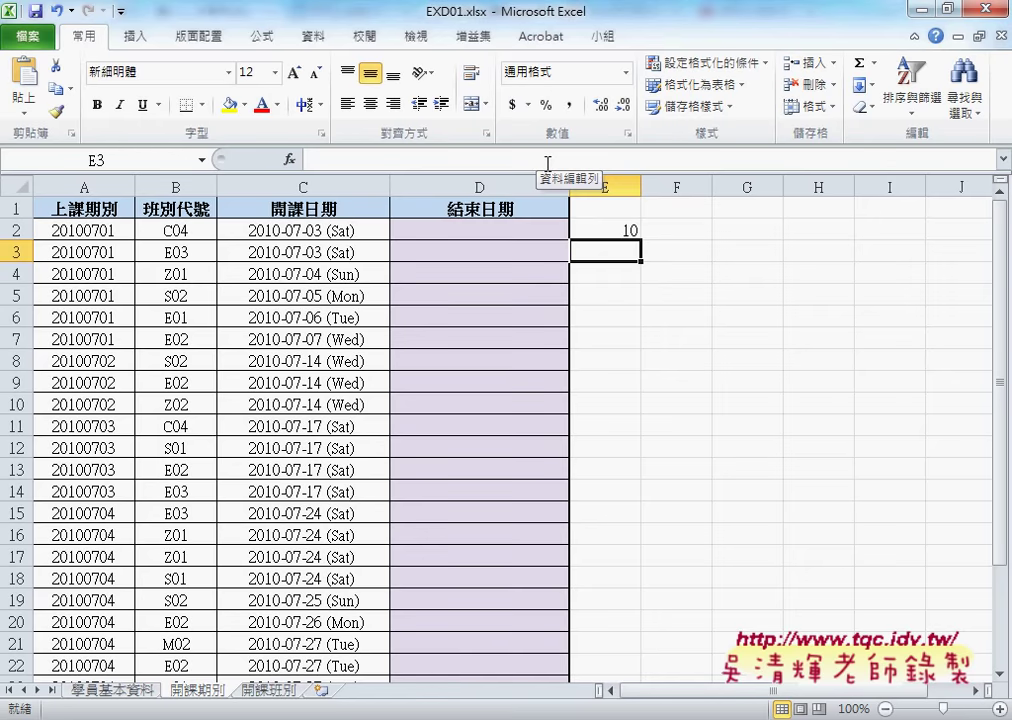
left_click(610, 229)
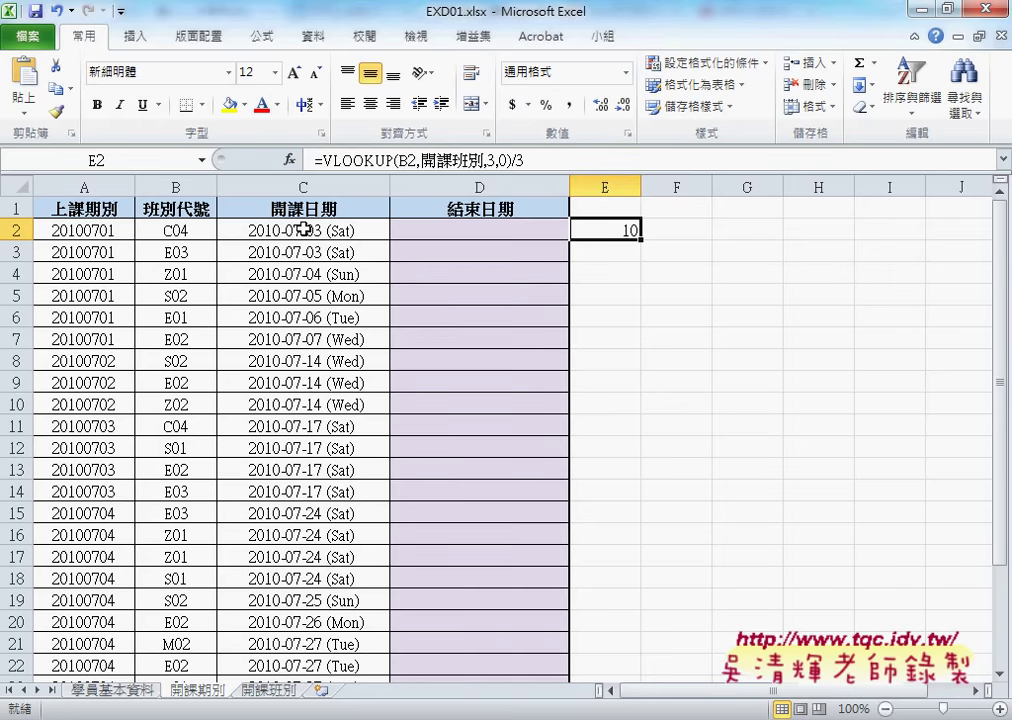
left_click(544, 161)
type("-")
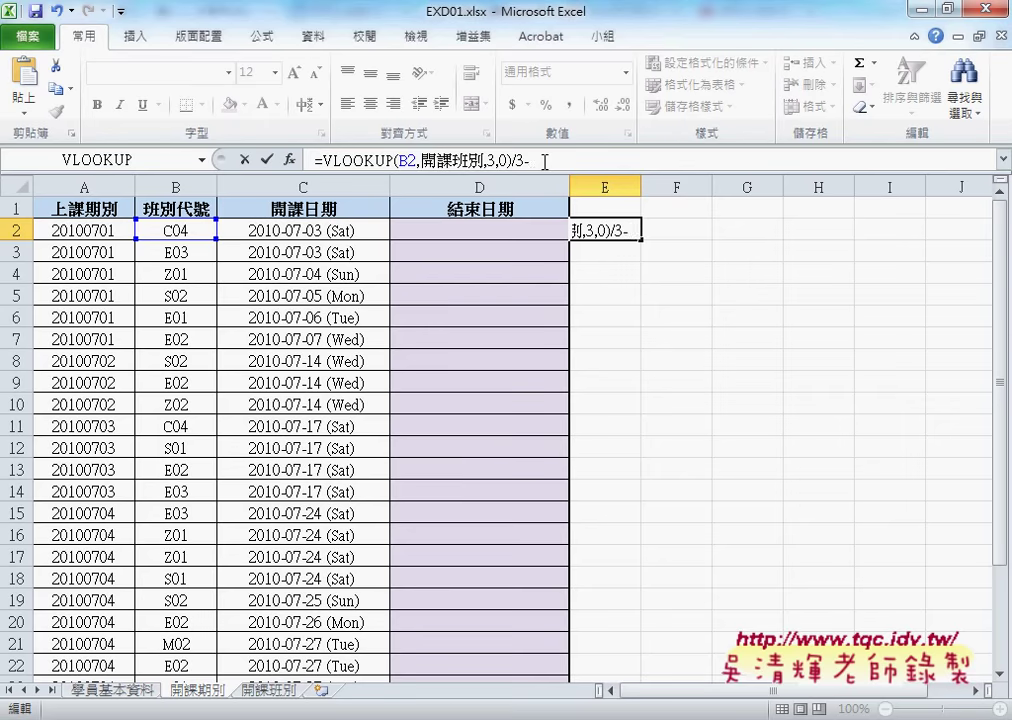
type("1")
left_click(267, 159)
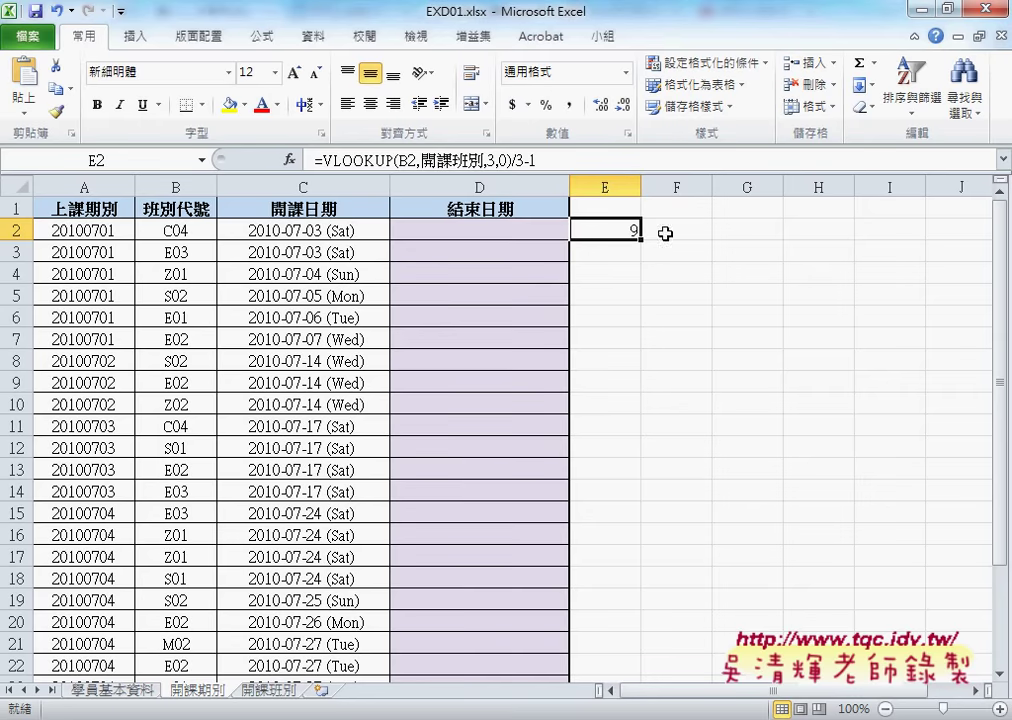
Wrap the expression in parentheses and multiply by 7 so E2 shows 63.
left_click(322, 160)
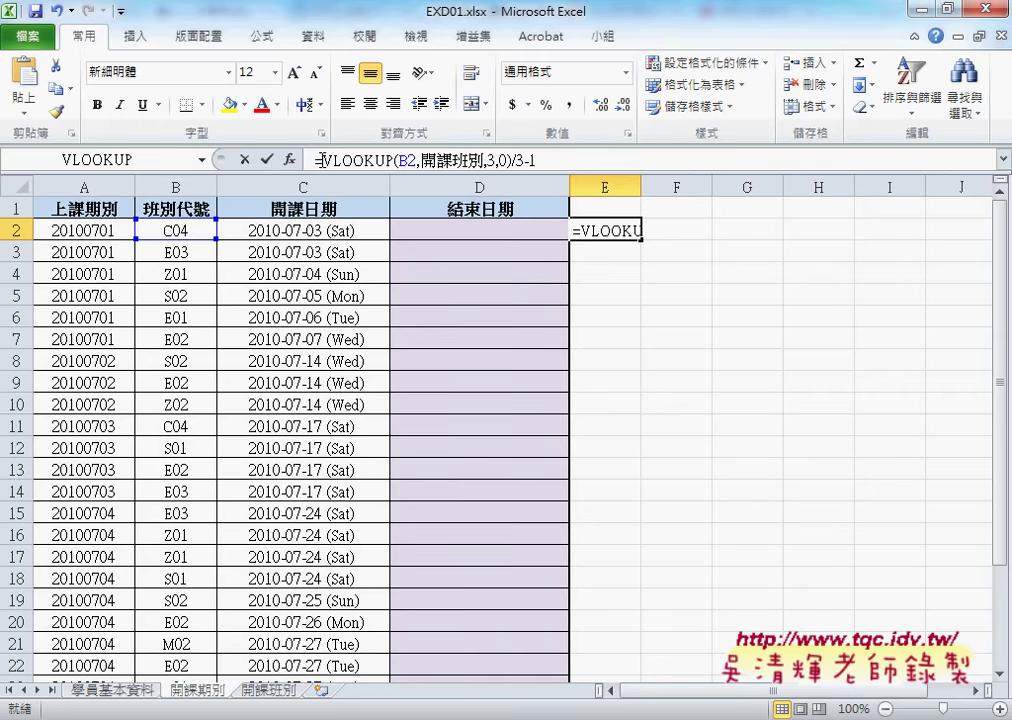
type("(")
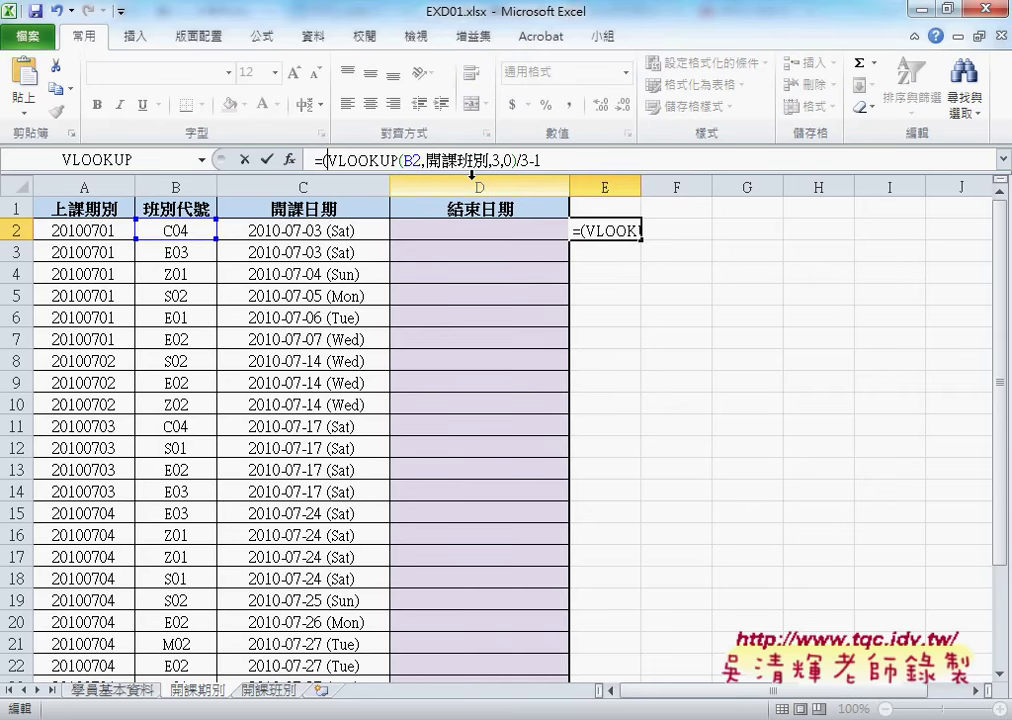
left_click(595, 161)
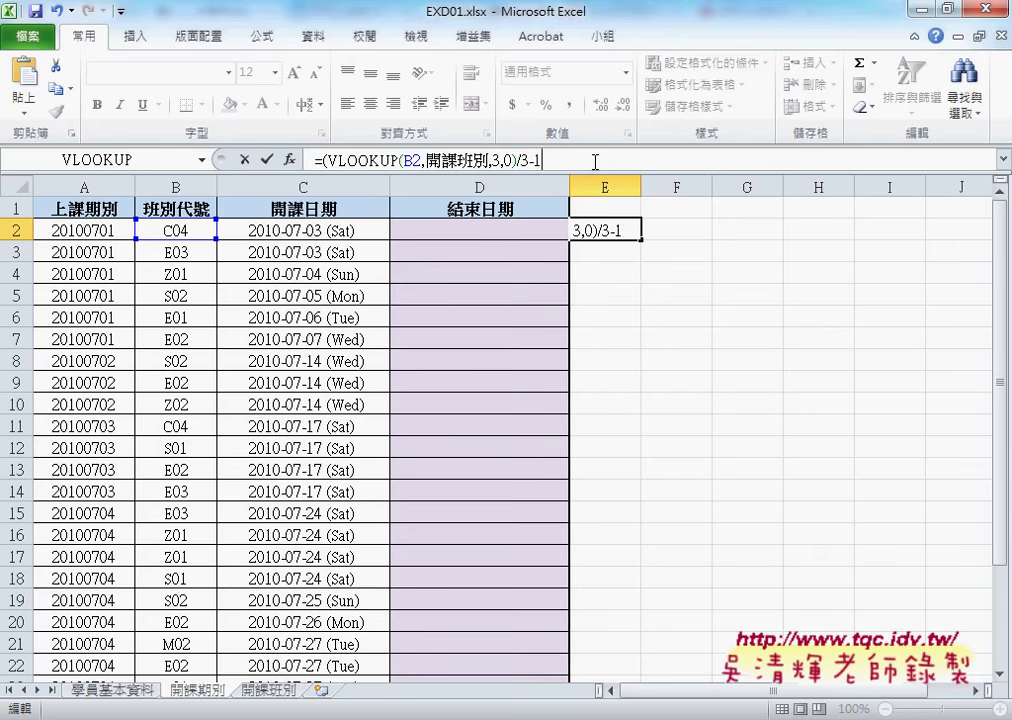
type(")")
type("*")
type("7")
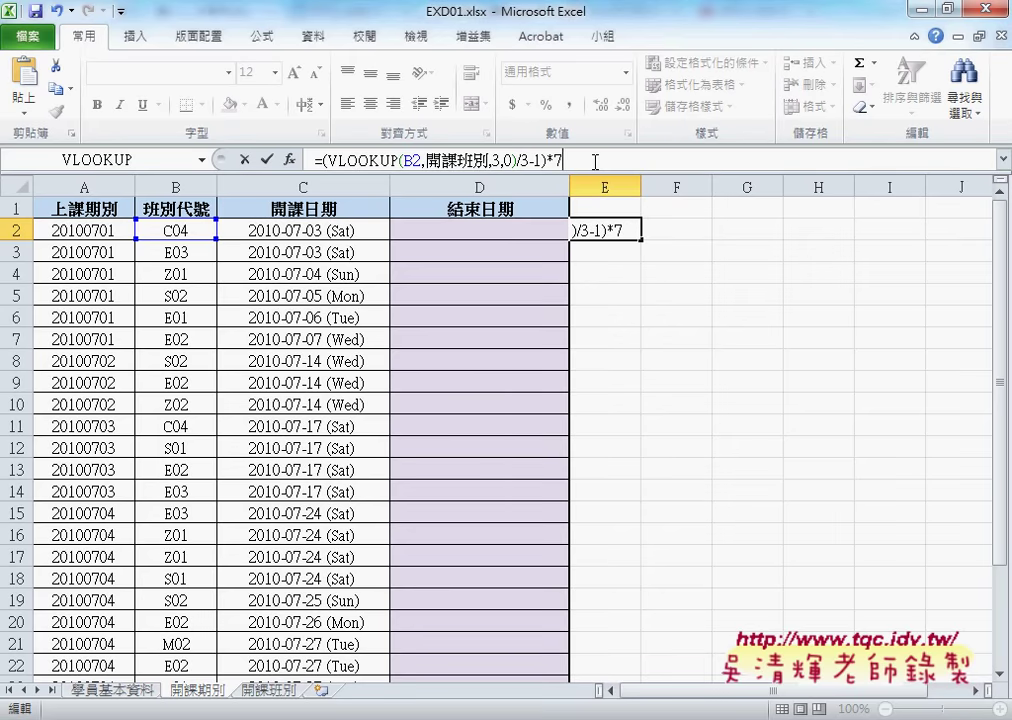
left_click(267, 159)
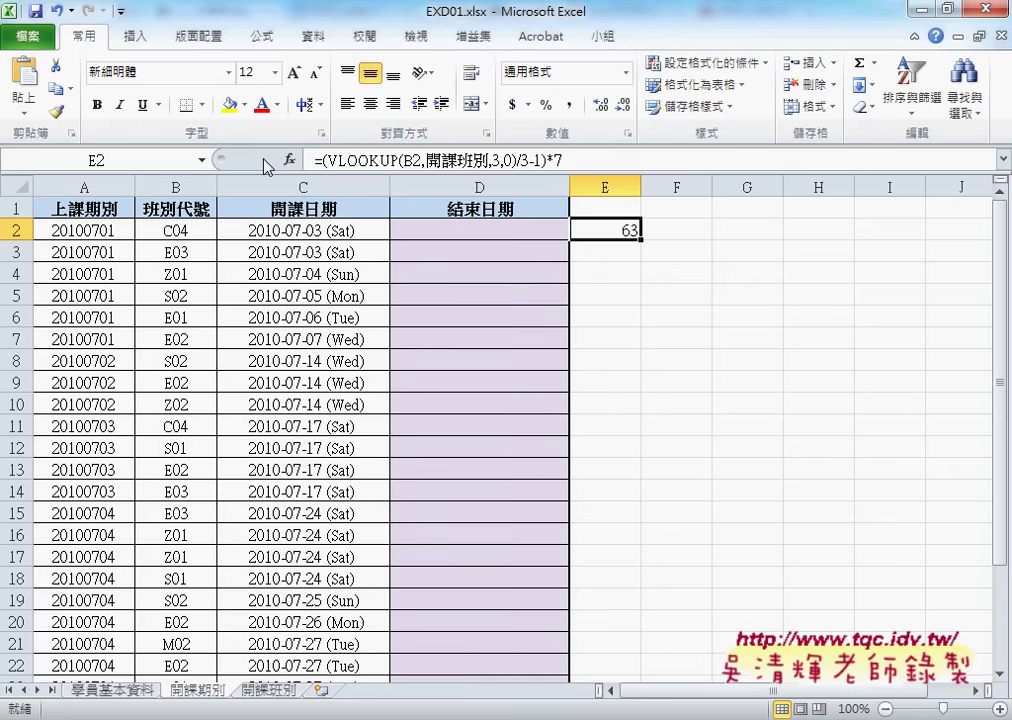
Fill E2's day-count formula down column E and review C2, D2 and E2.
mouse_move(640, 238)
left_mouse_down()
mouse_move(634, 659)
mouse_move(632, 648)
left_mouse_up()
scroll(585, 525, "up", 3)
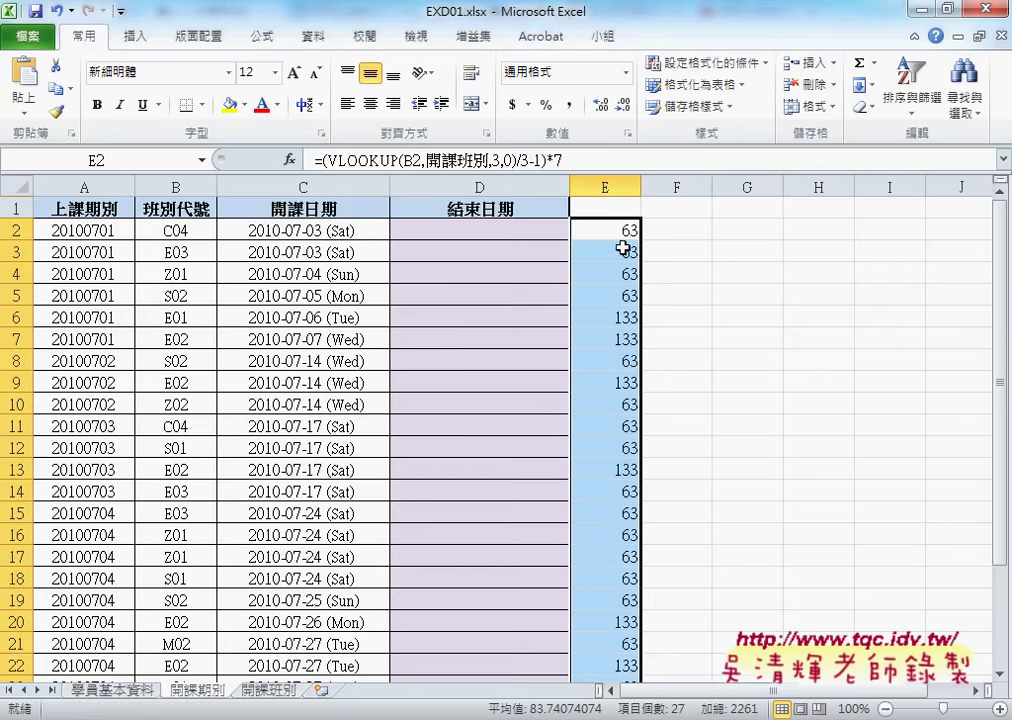
left_click(328, 229)
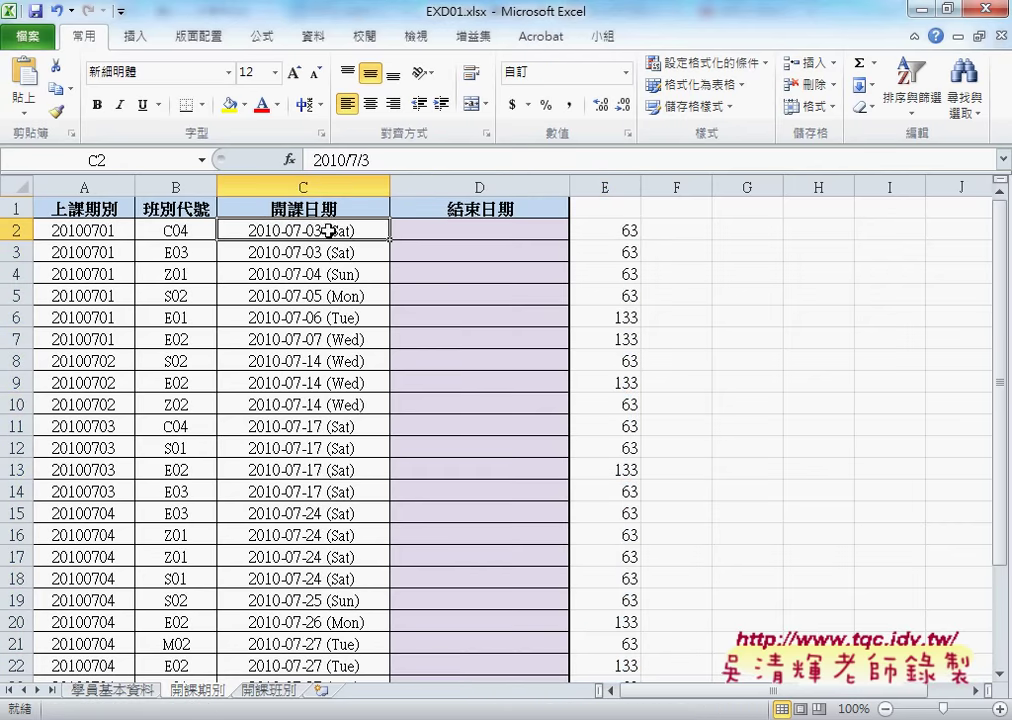
left_click(459, 228)
left_click(305, 230)
left_click(618, 232)
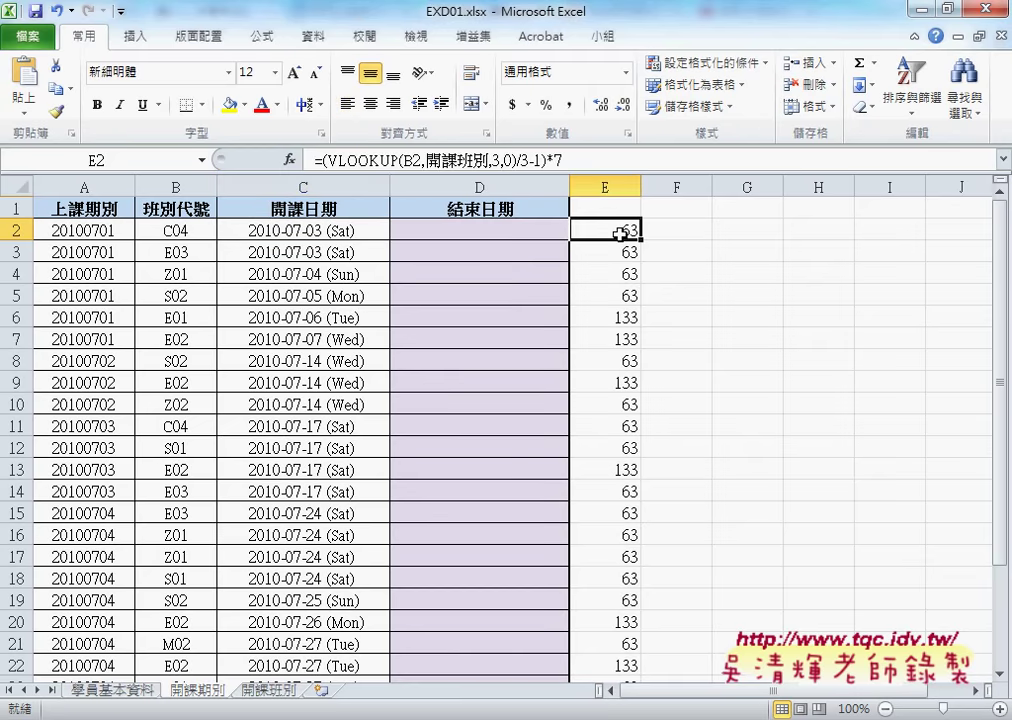
left_click(493, 233)
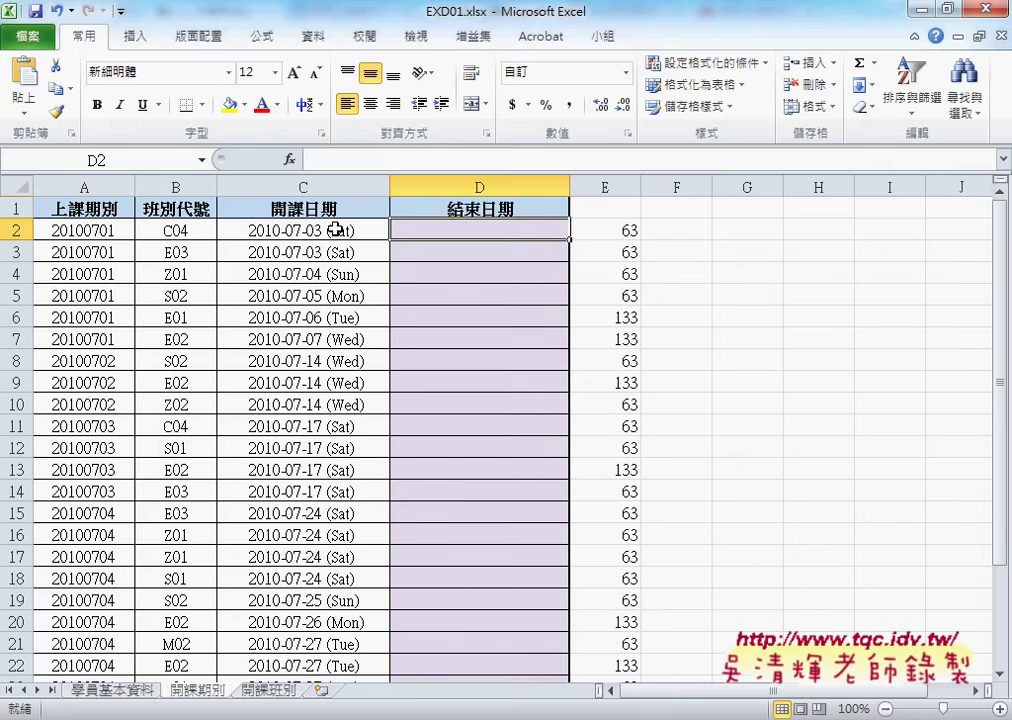
Enter =C2+E2 in D2, giving the end date 2010-09-04 (Sat).
left_click(362, 162)
type("=")
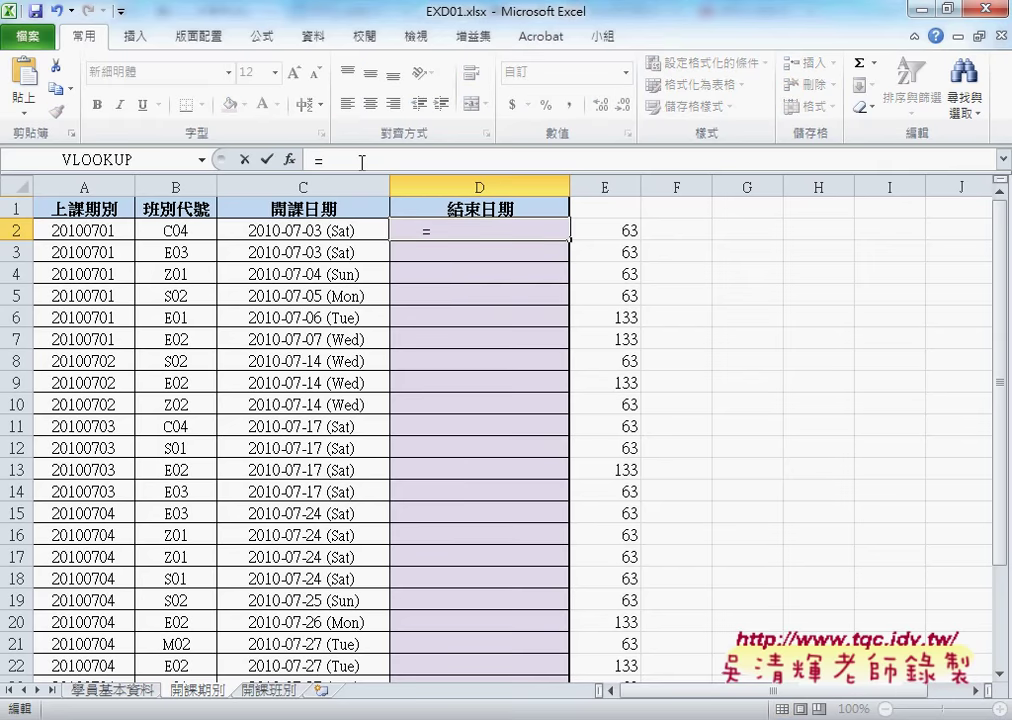
left_click(338, 229)
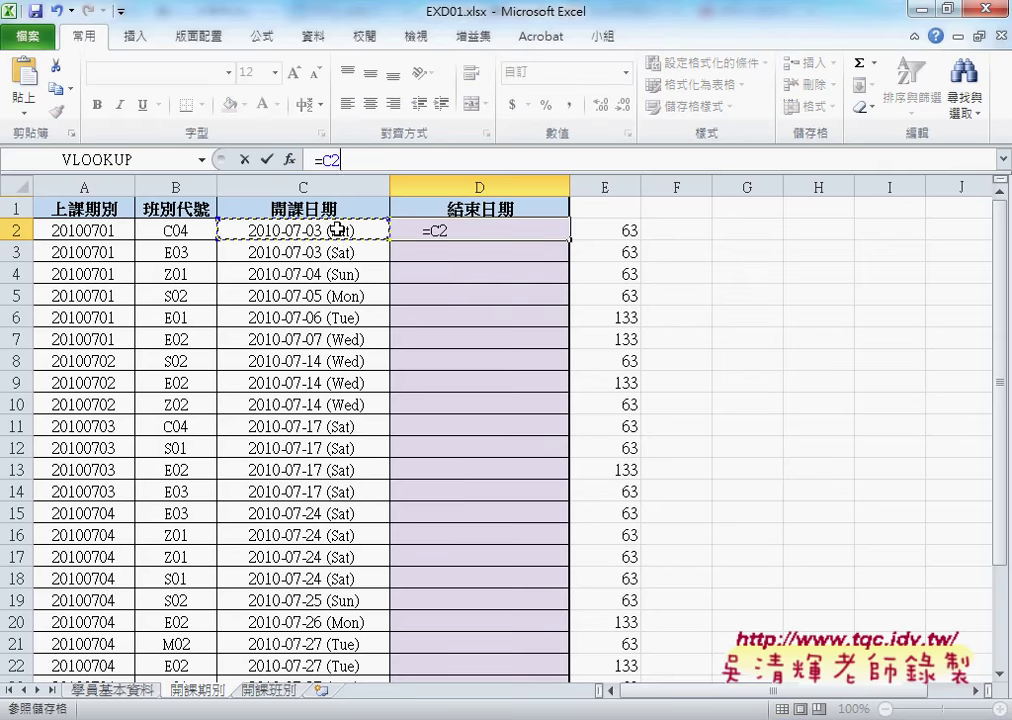
type("+")
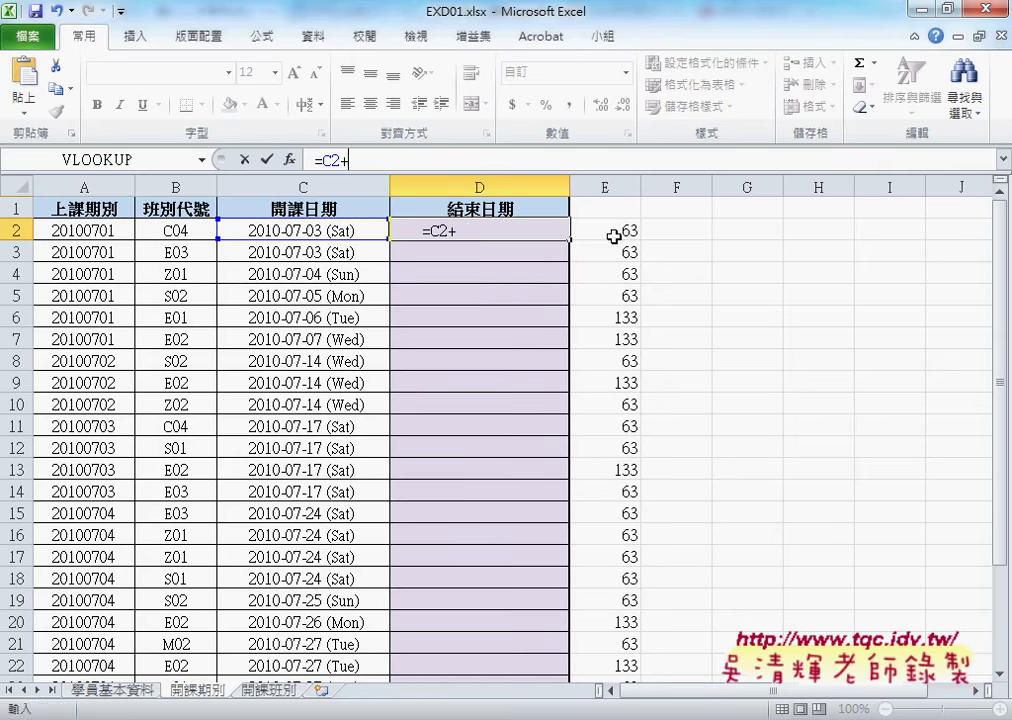
left_click(618, 232)
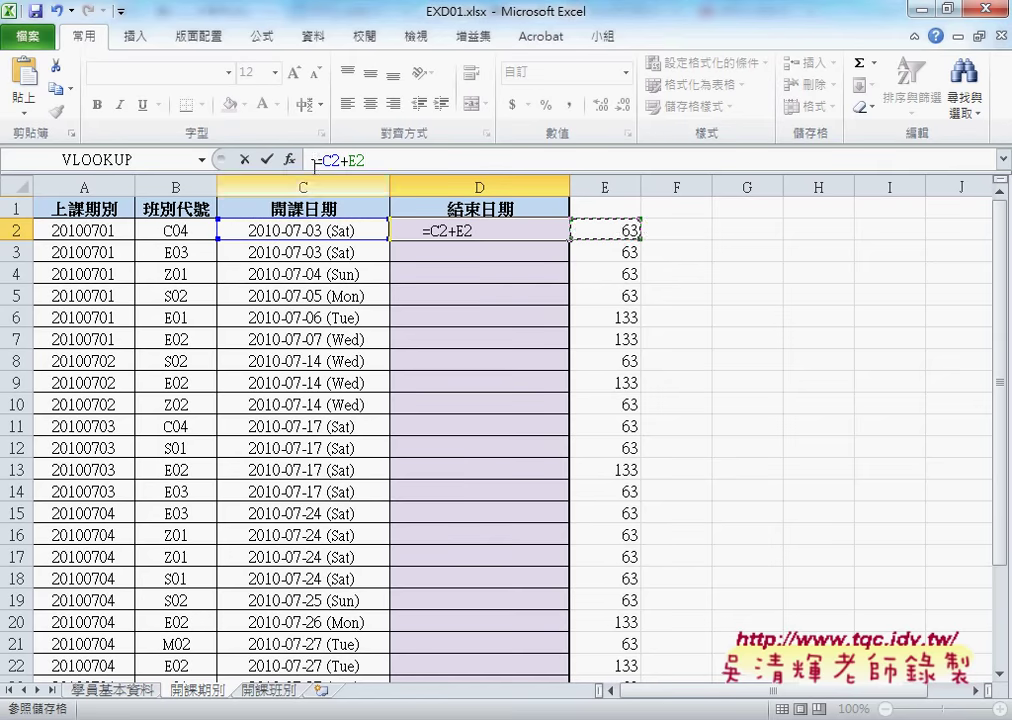
left_click(266, 159)
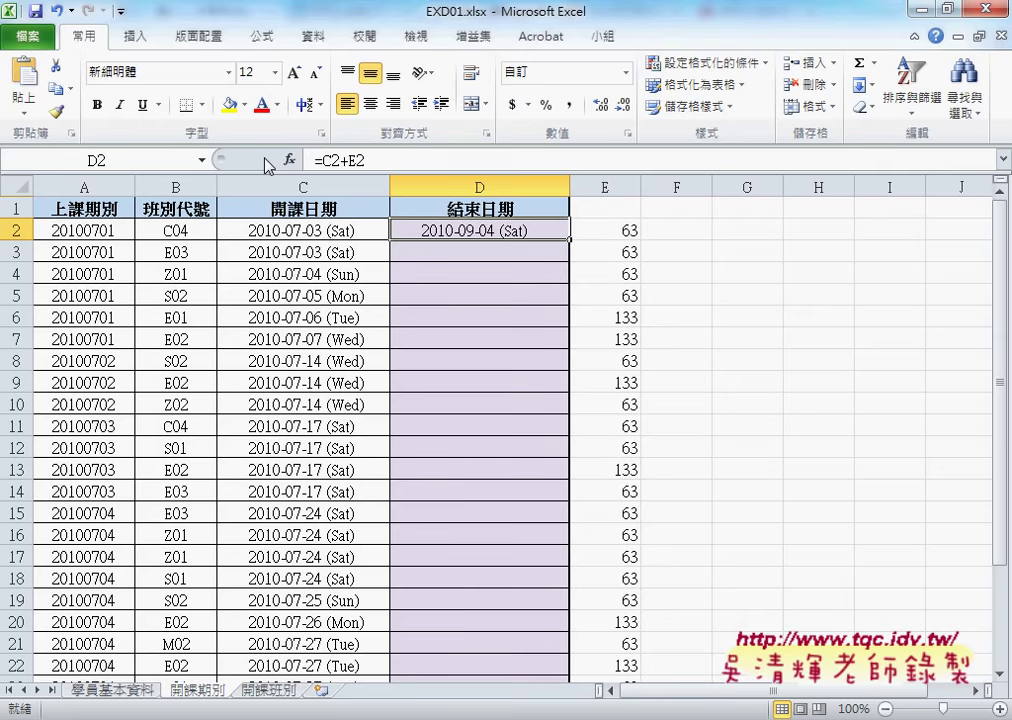
left_click(602, 231)
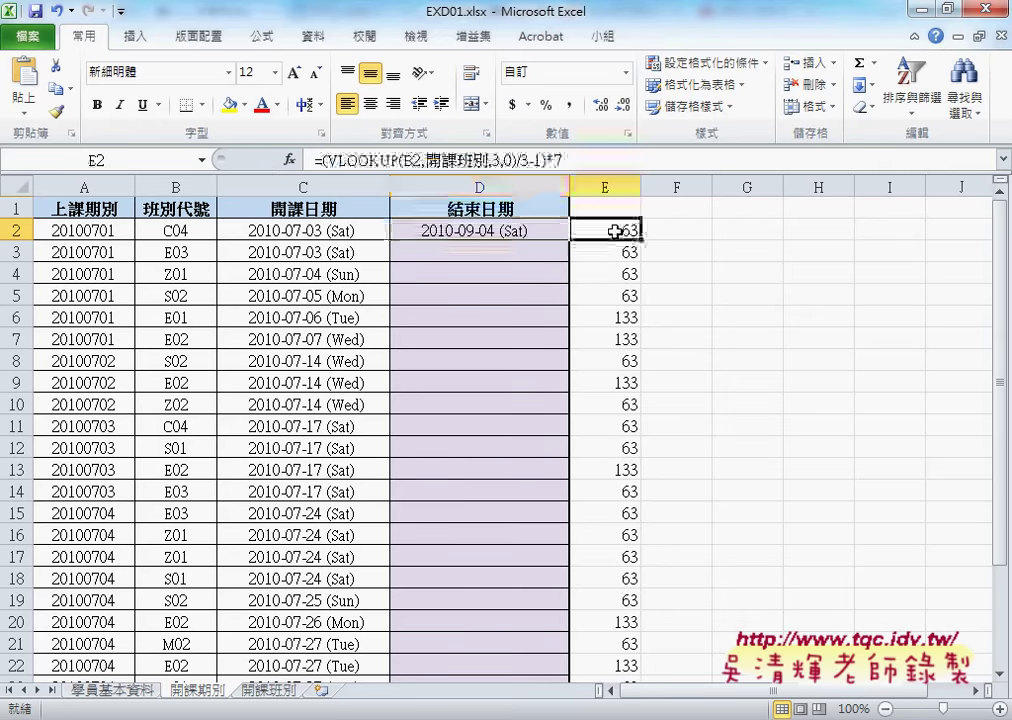
left_click(323, 229)
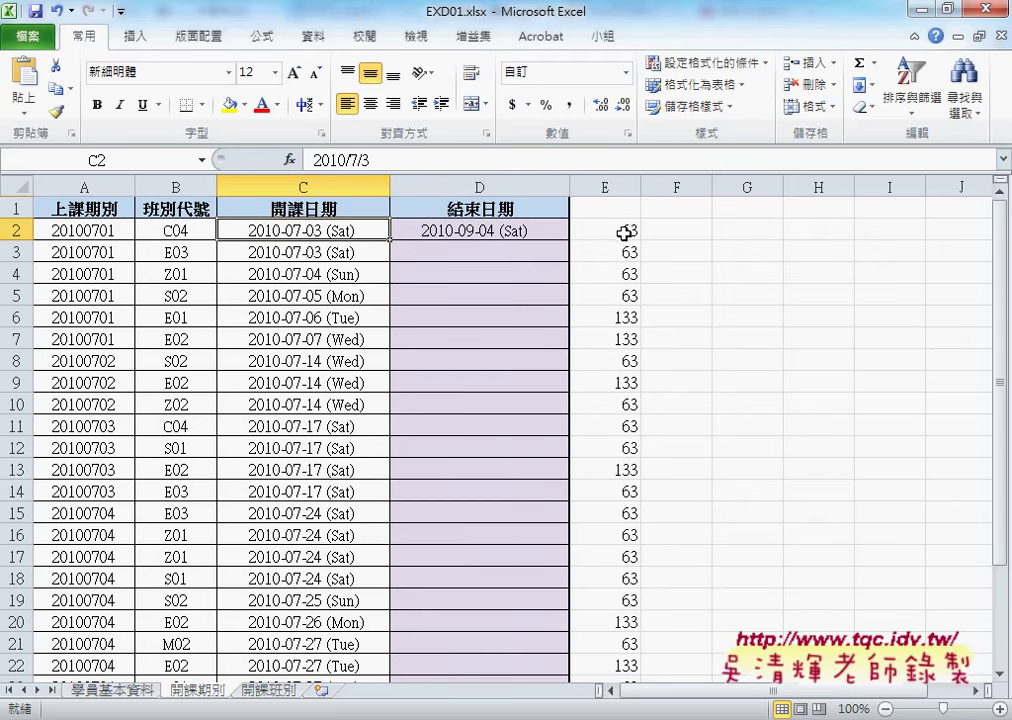
left_click(512, 232)
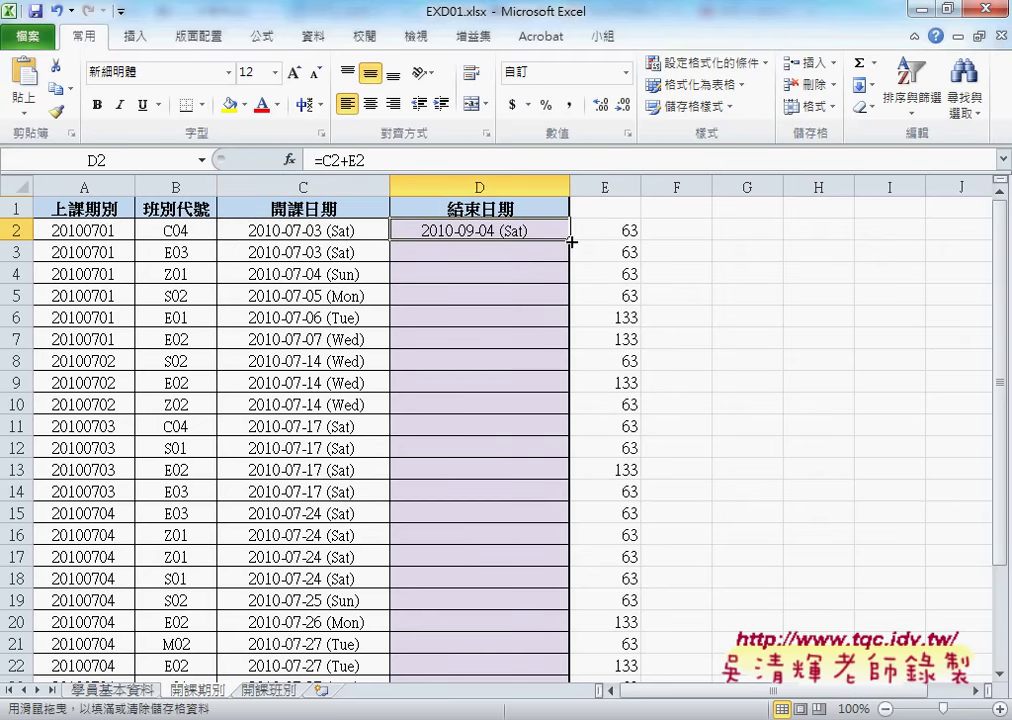
Fill D2's end-date formula down column D, review the dates, then delete them.
double_click(570, 240)
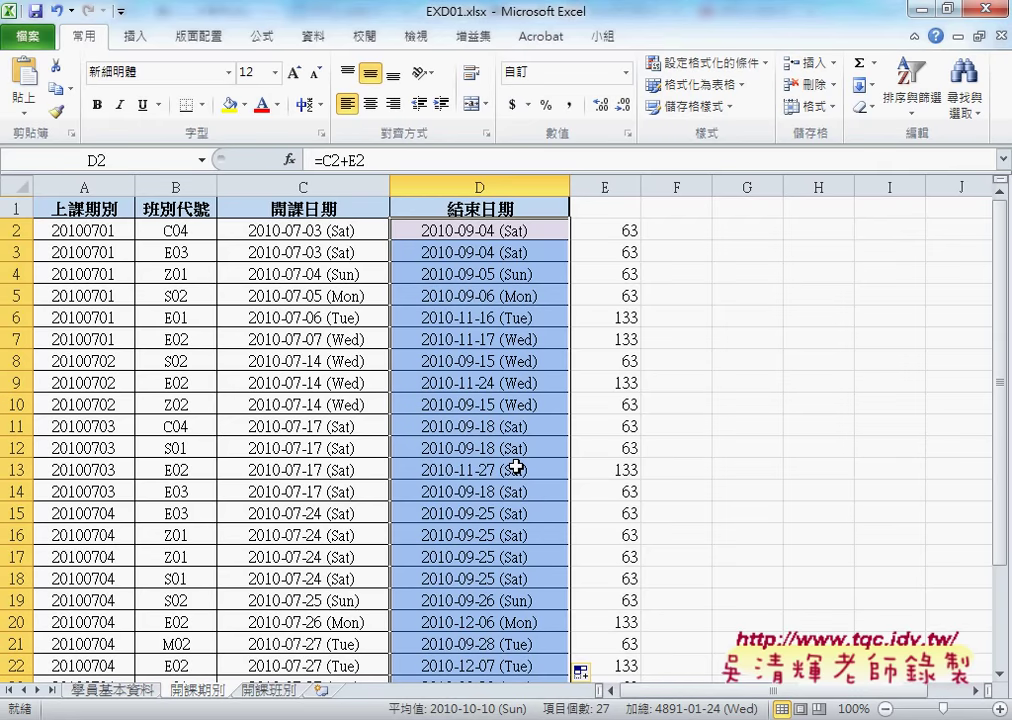
key("Delete")
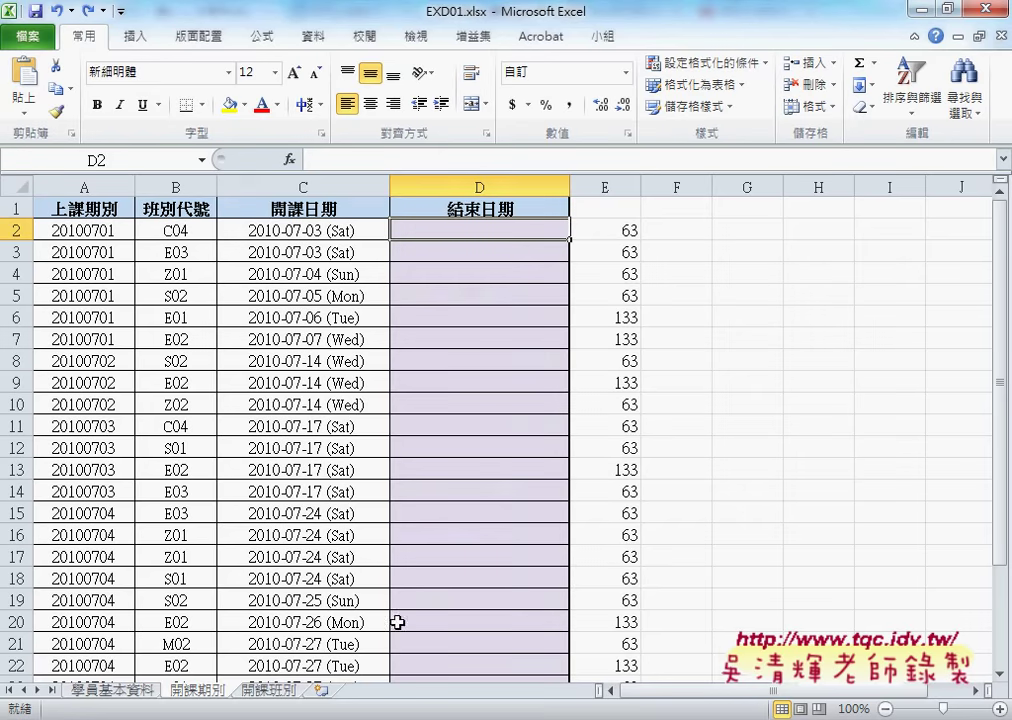
Recheck the 開課班別 table, then select column E's day counts from E2 down on 開課期別.
left_click(287, 690)
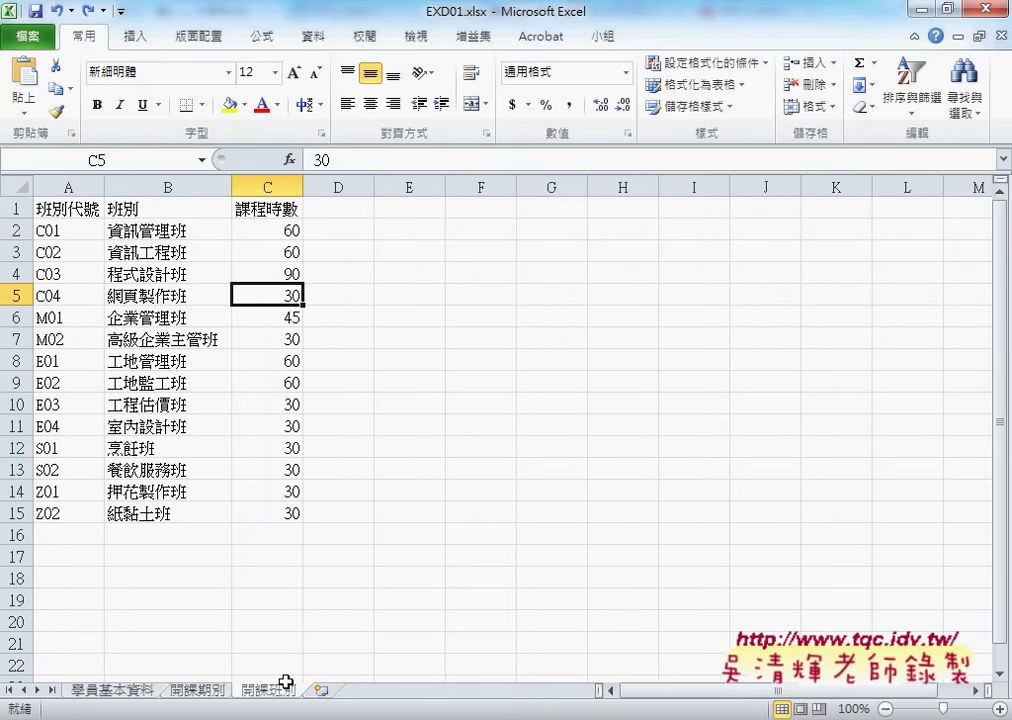
mouse_move(75, 231)
left_mouse_down()
mouse_move(183, 447)
mouse_move(265, 514)
left_mouse_up()
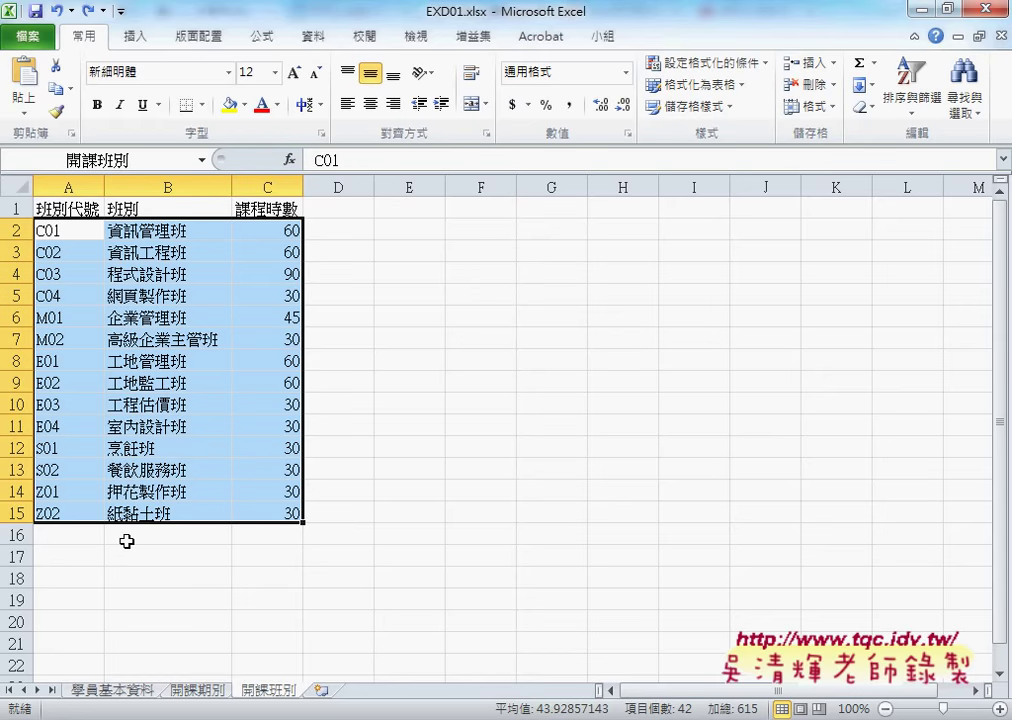
left_click(200, 690)
left_click(624, 231)
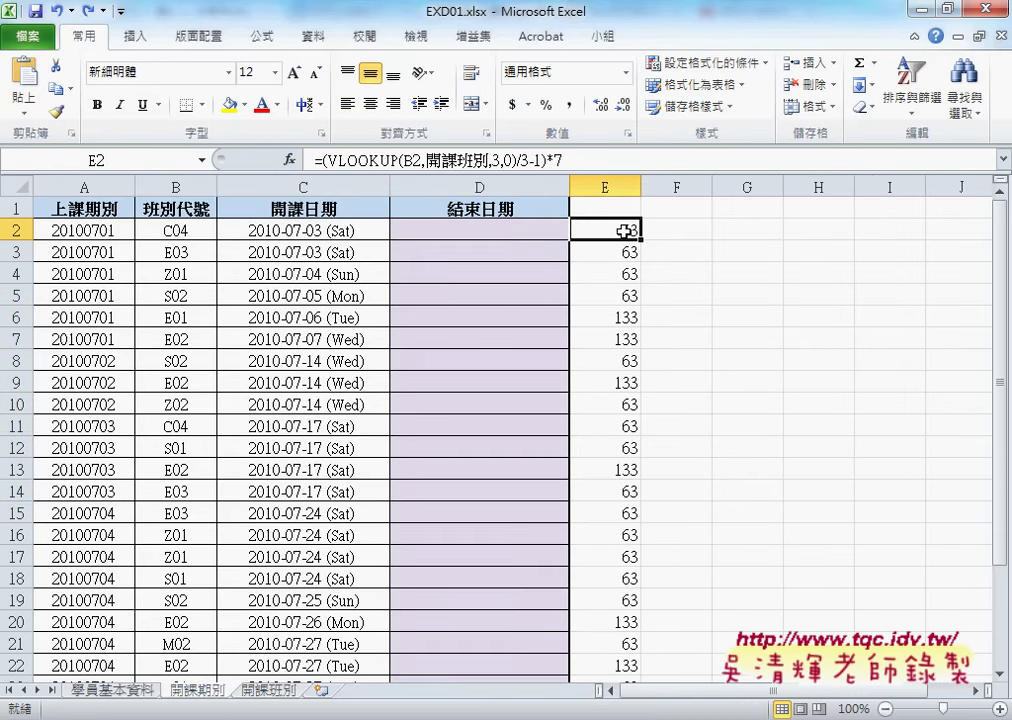
key("ctrl+shift+Down")
Clear the day counts in column E and start a VLOOKUP function in cell E2.
key("Delete")
scroll(624, 231, "up", 2)
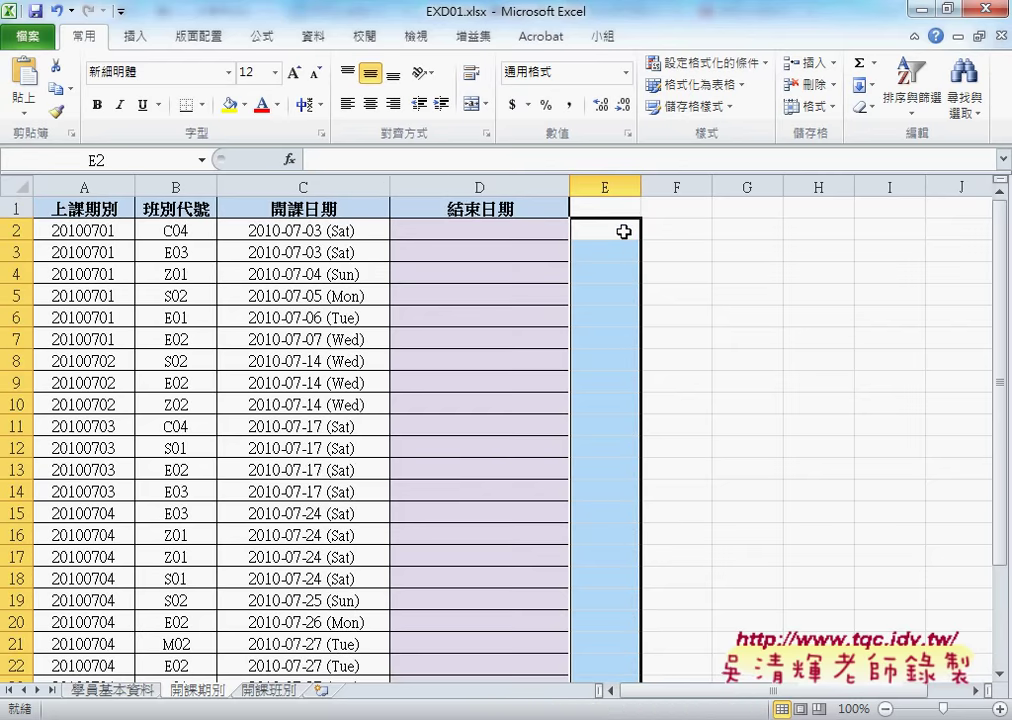
left_click(624, 231)
left_click(289, 159)
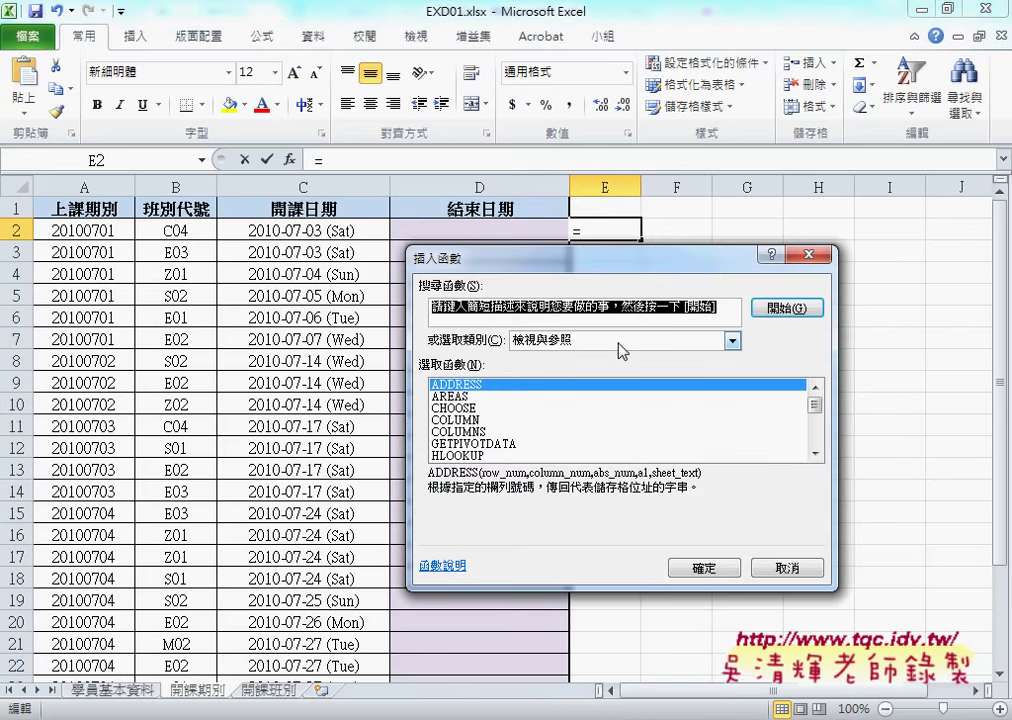
left_click(610, 341)
scroll(775, 425, "down", 3)
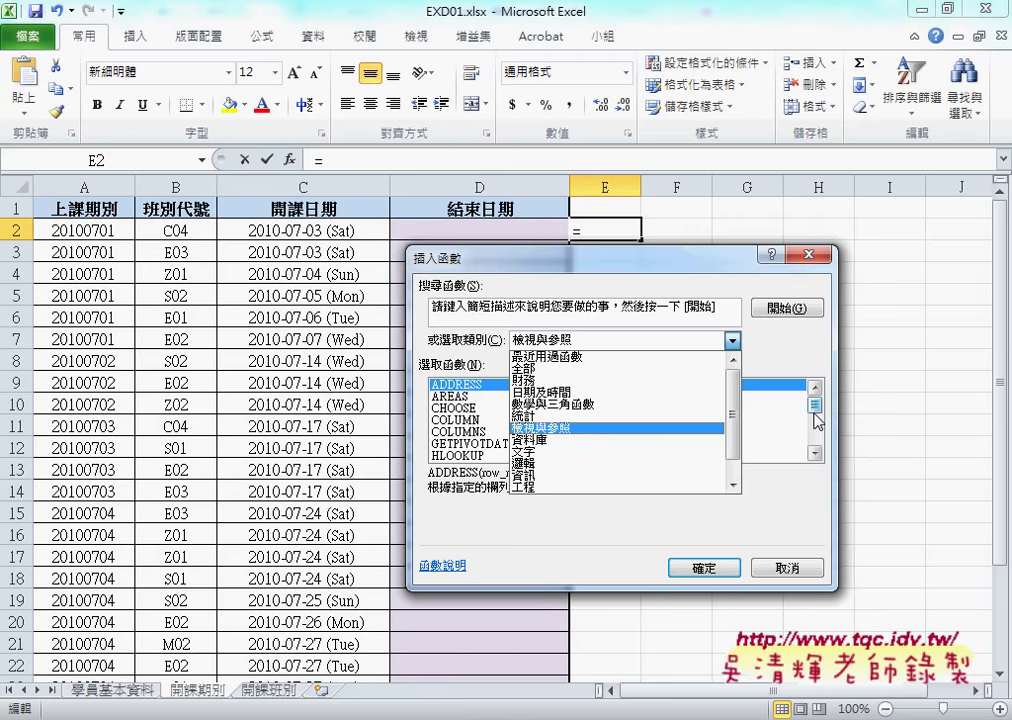
left_click(823, 412)
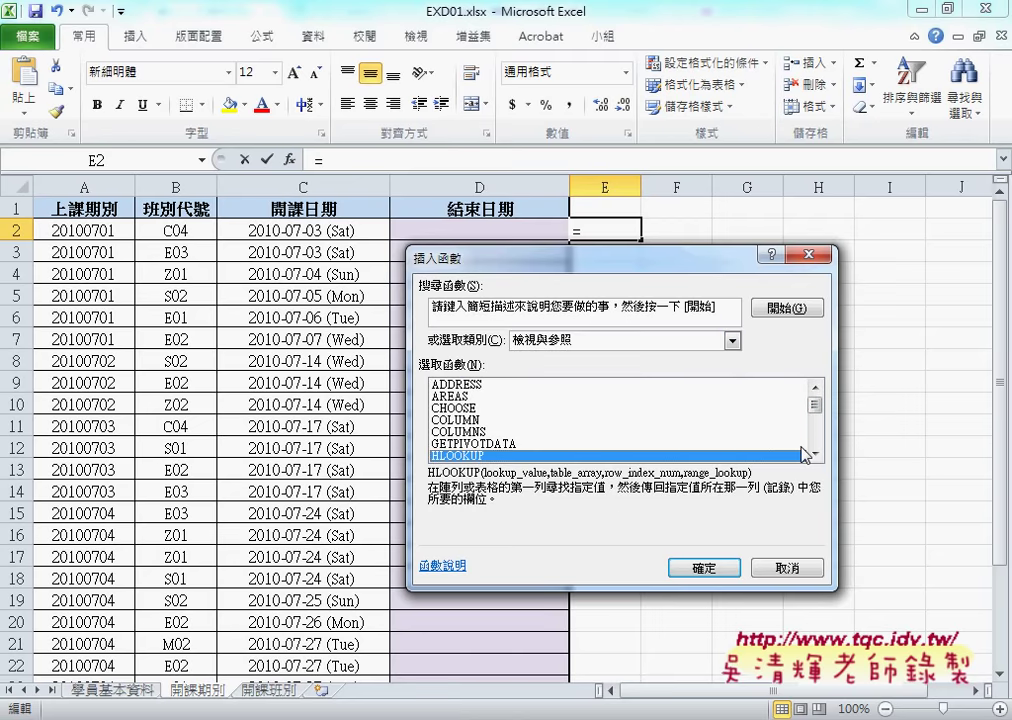
scroll(823, 412, "down", 3)
left_click(690, 455)
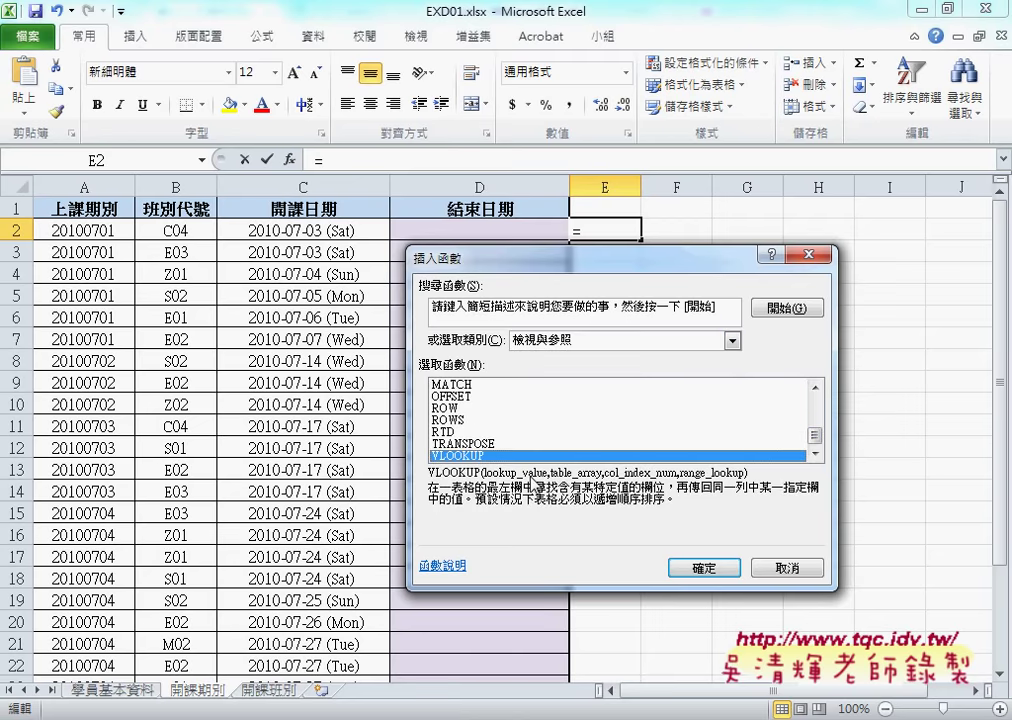
left_click(705, 568)
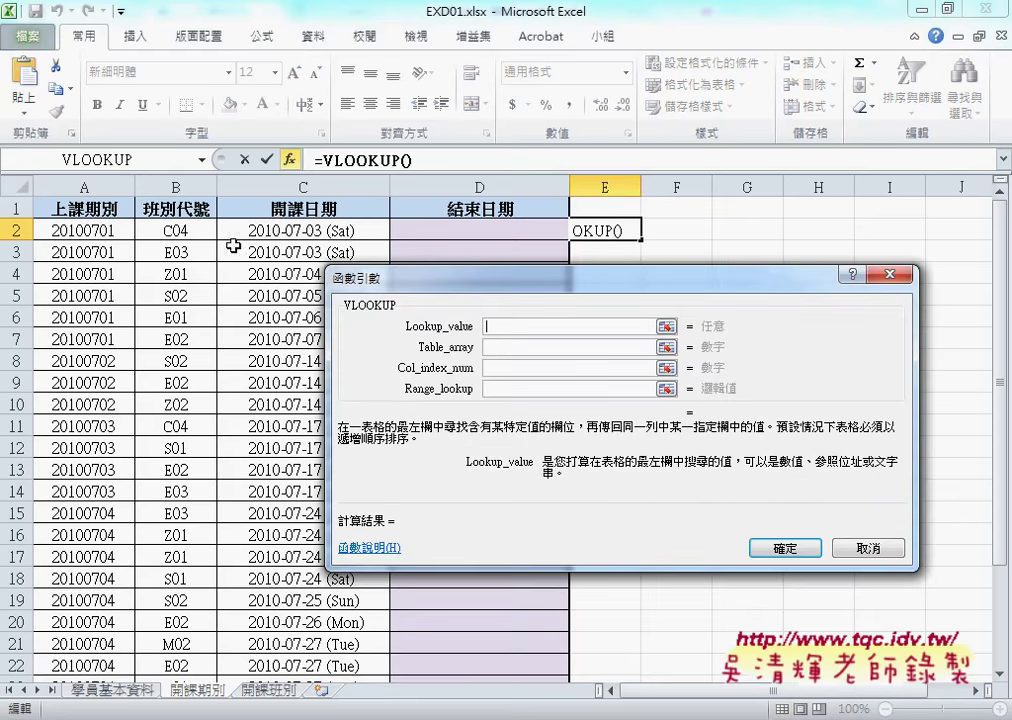
Set VLOOKUP's arguments to lookup B2, table 開課班別, column 3, and range lookup 0.
left_click(188, 232)
left_click(502, 347)
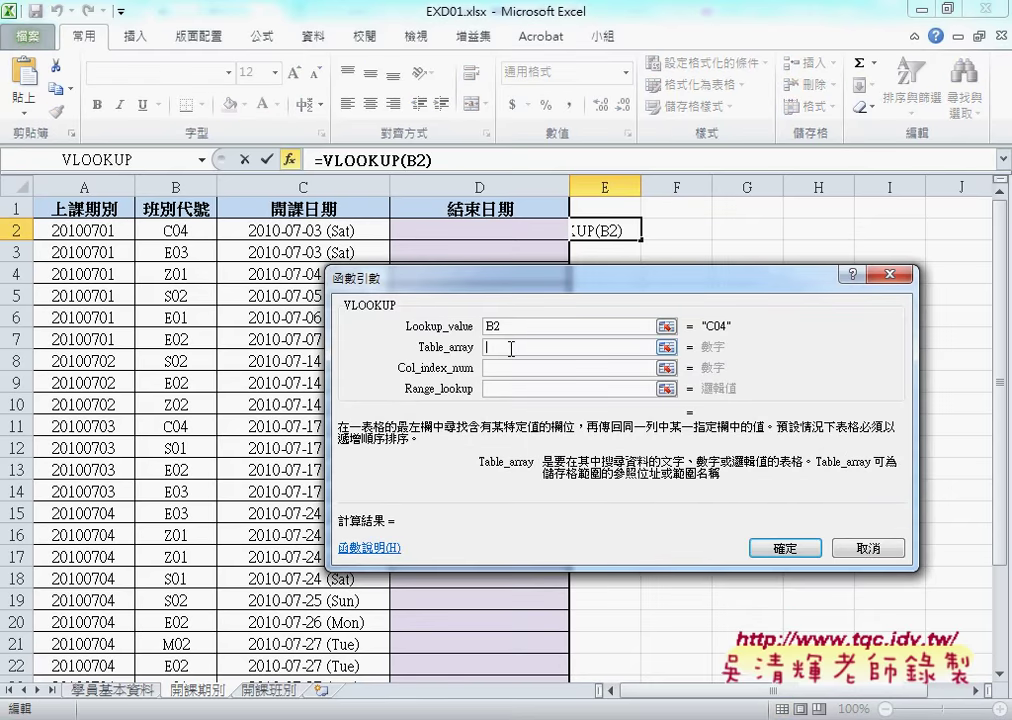
key("F3")
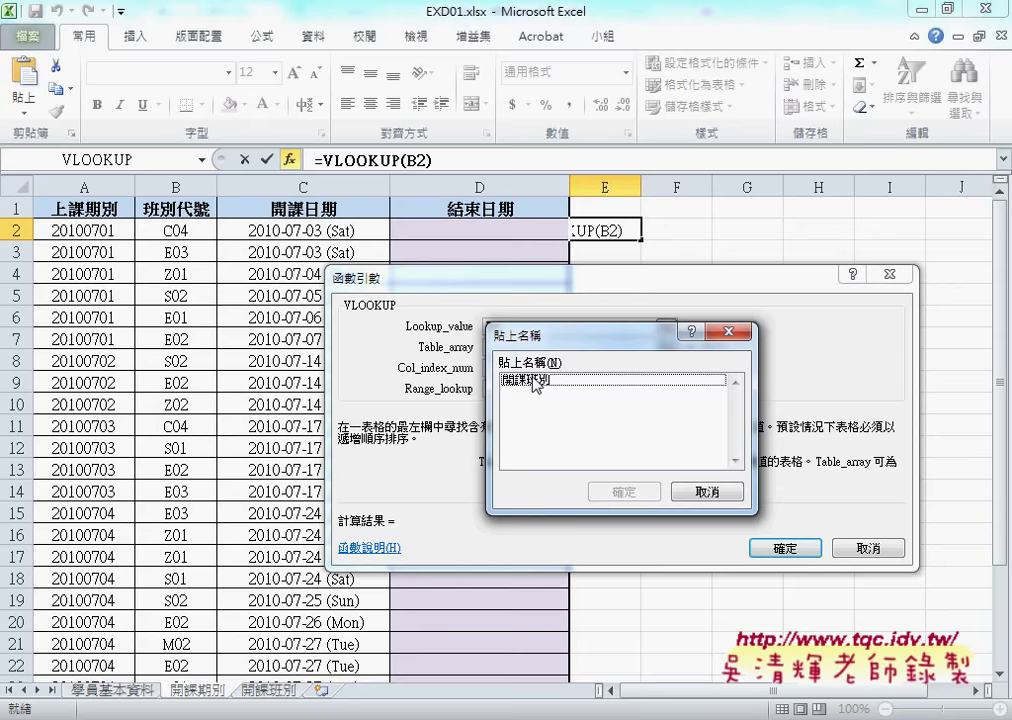
left_click(623, 492)
left_click(516, 367)
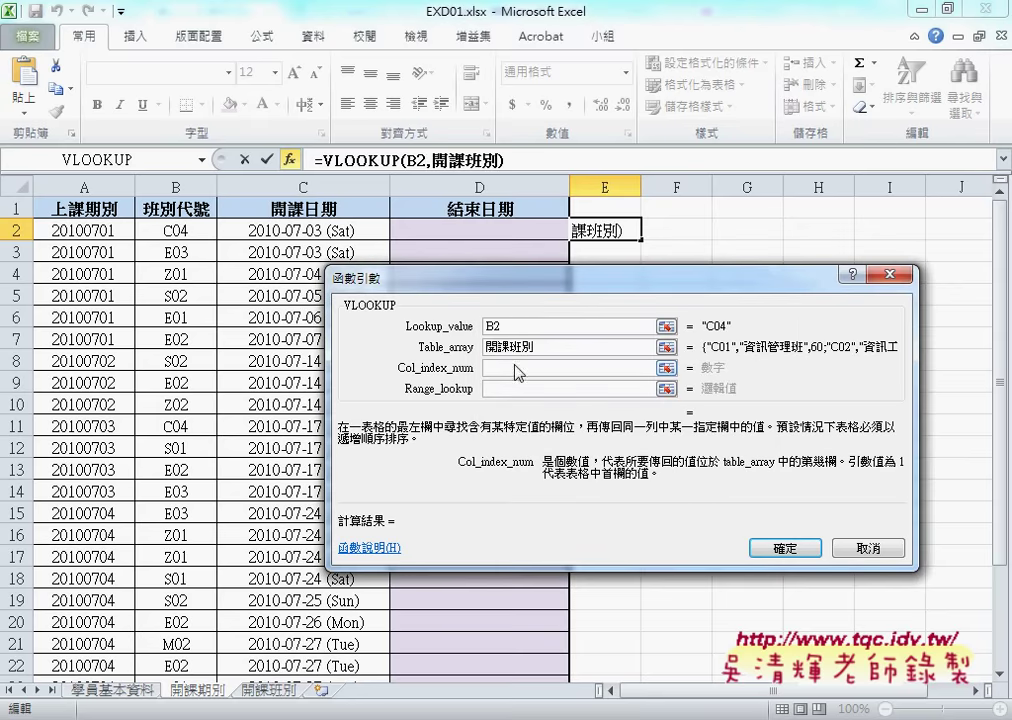
type("3")
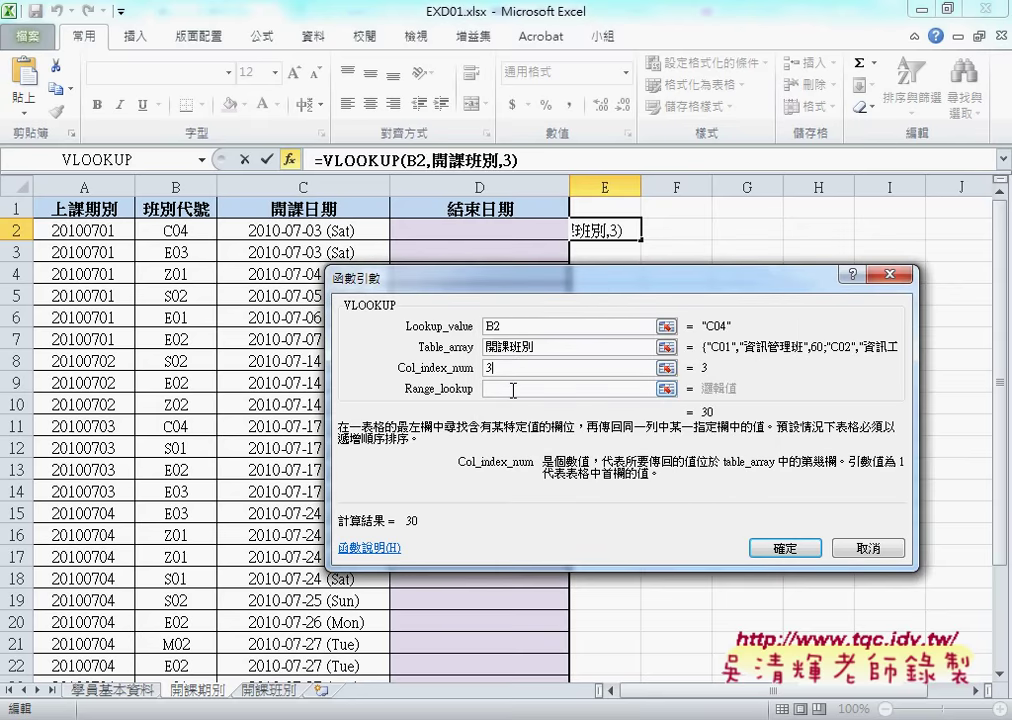
left_click(513, 389)
type("0")
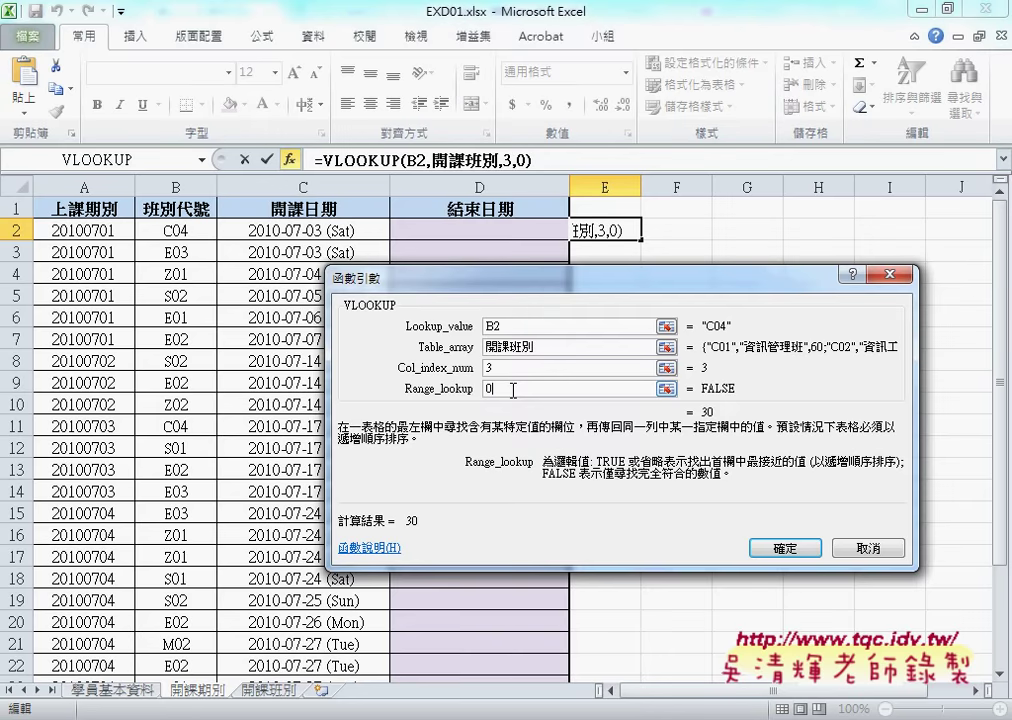
left_click(770, 546)
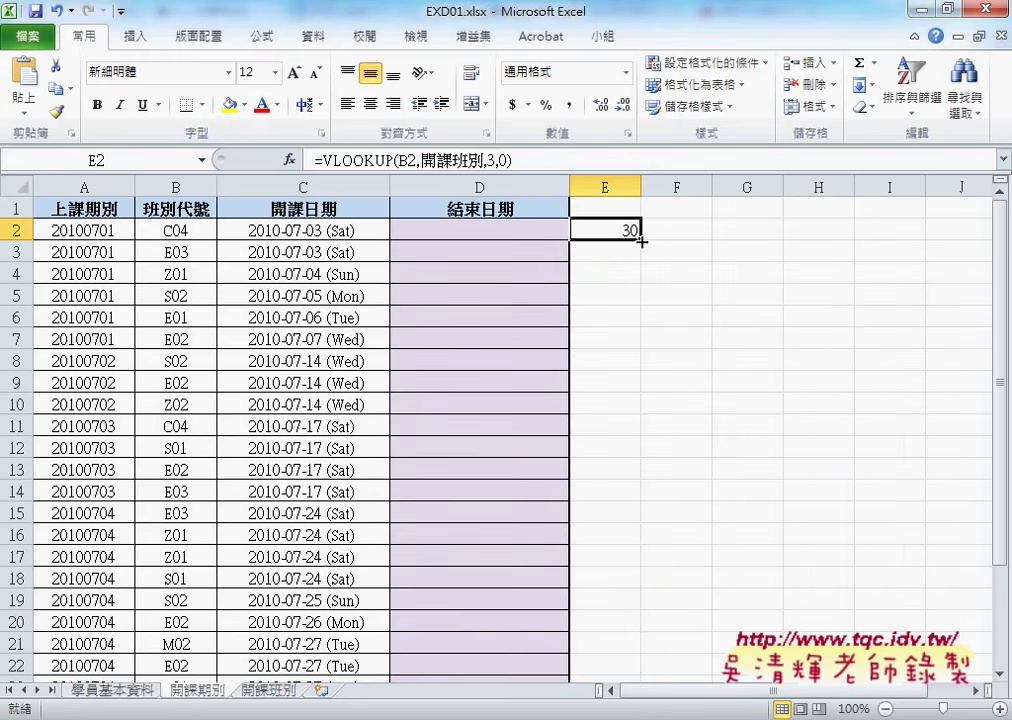
Append /3-1 to E2's VLOOKUP formula.
left_click(545, 160)
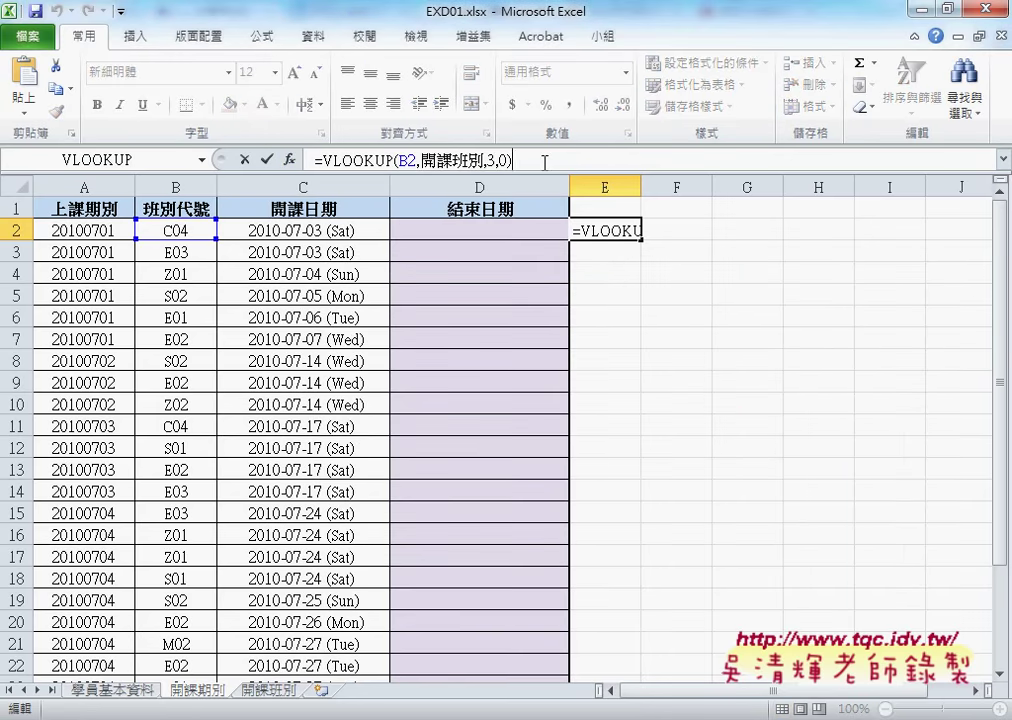
type("/3")
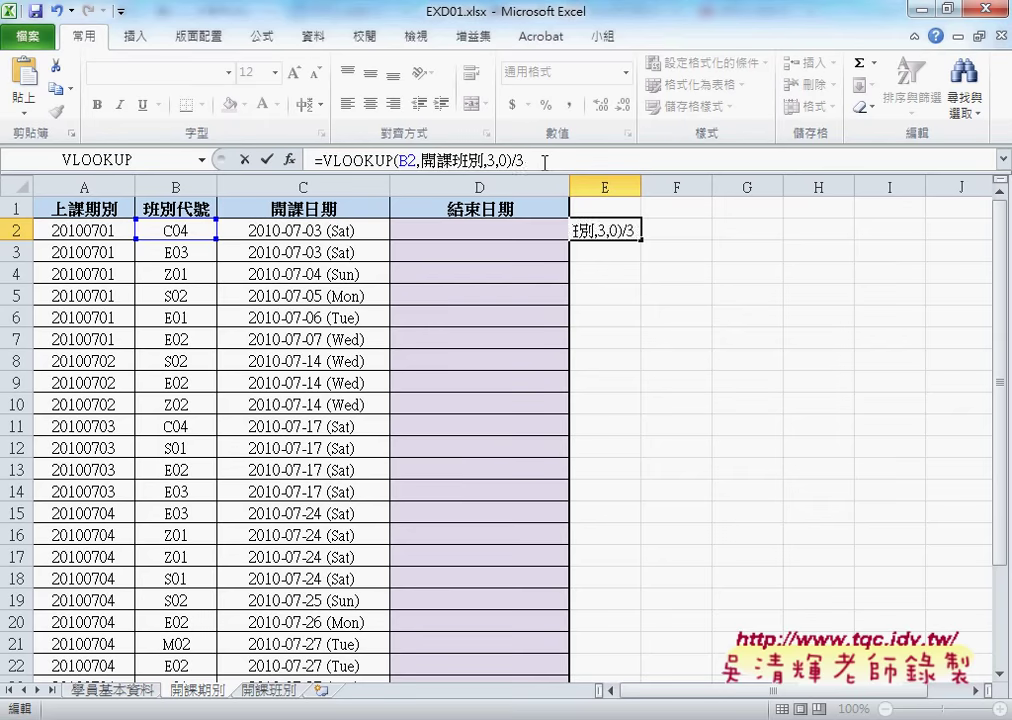
type("-1")
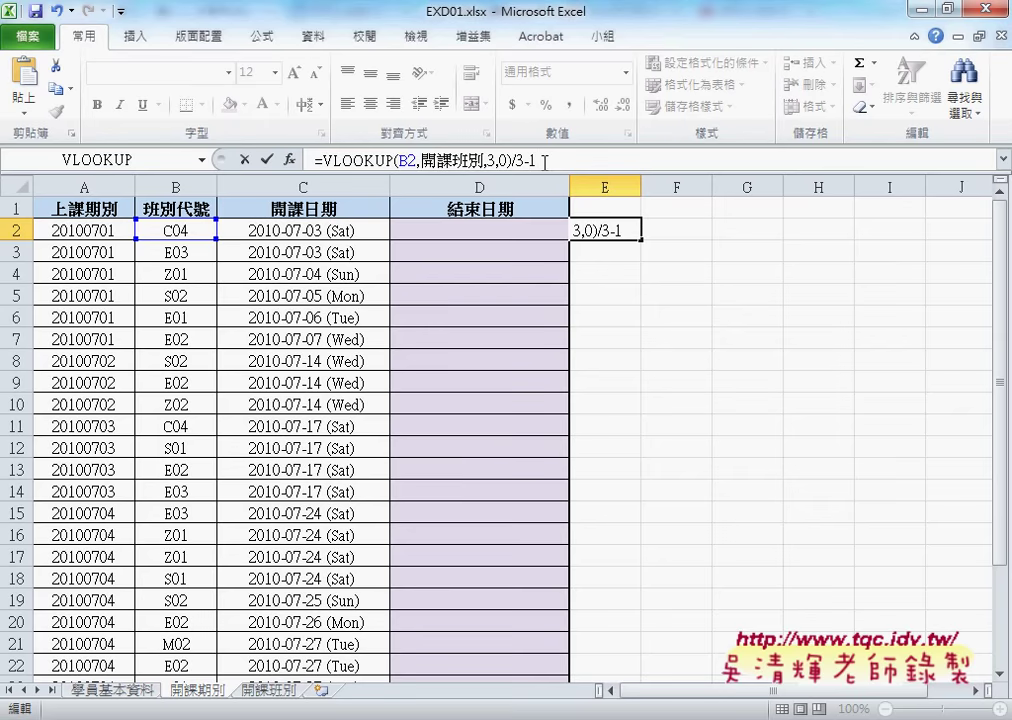
key("Return")
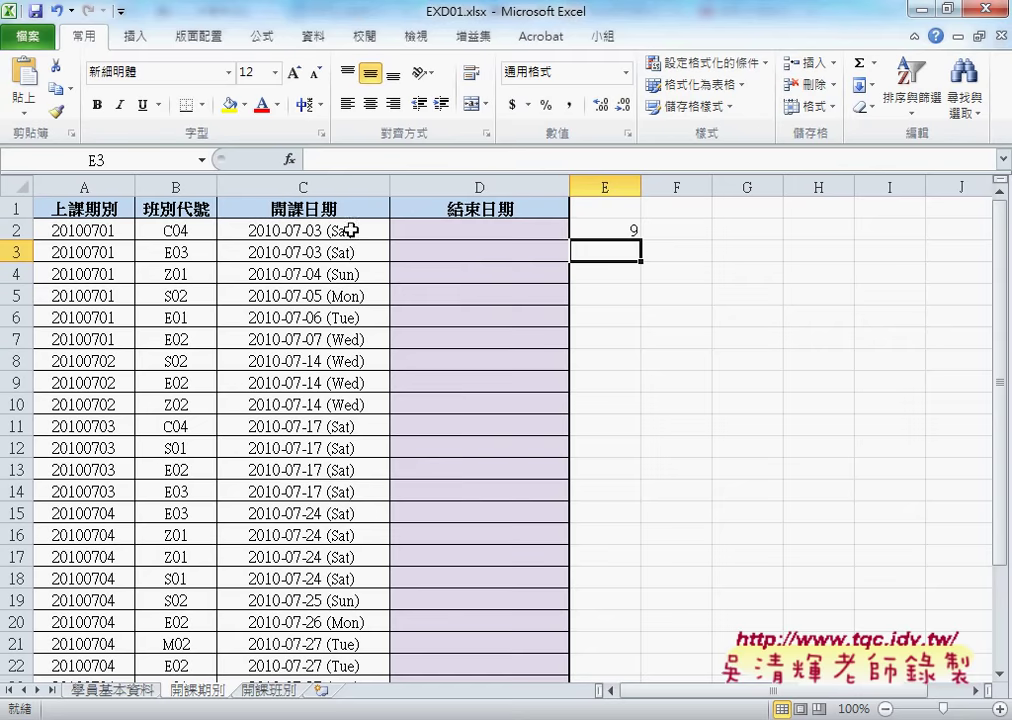
left_click(597, 228)
Rewrite E2 as =(VLOOKUP(B2,開課班別,3,0)/3-1)*7 so it shows 63 days.
left_click(556, 160)
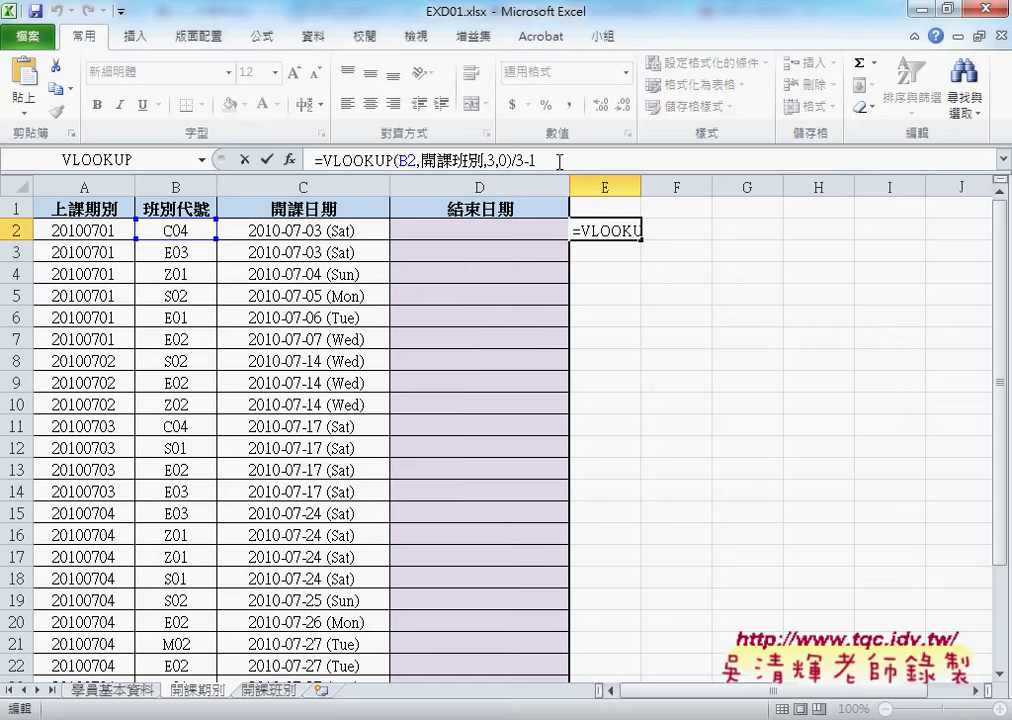
left_click(319, 160)
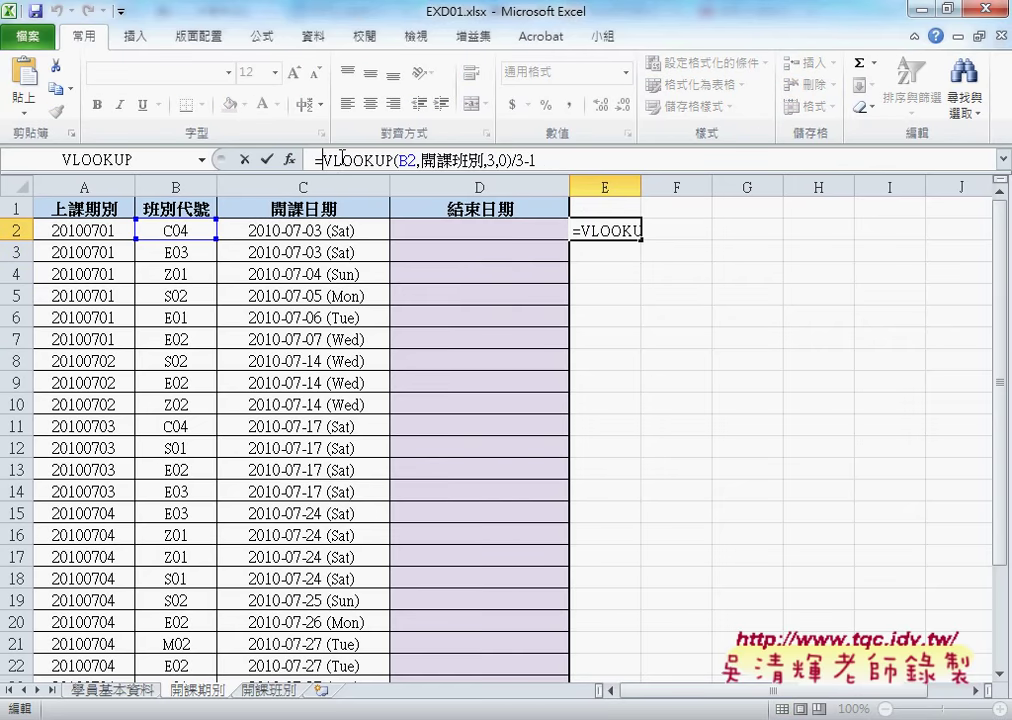
type("(")
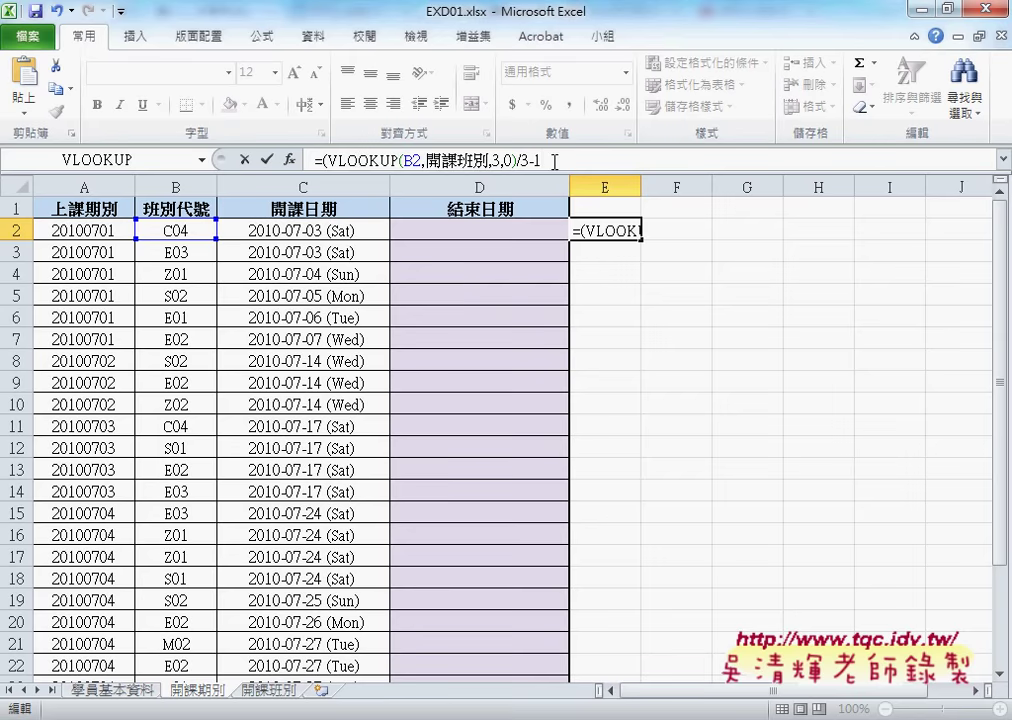
left_click(554, 161)
type(")")
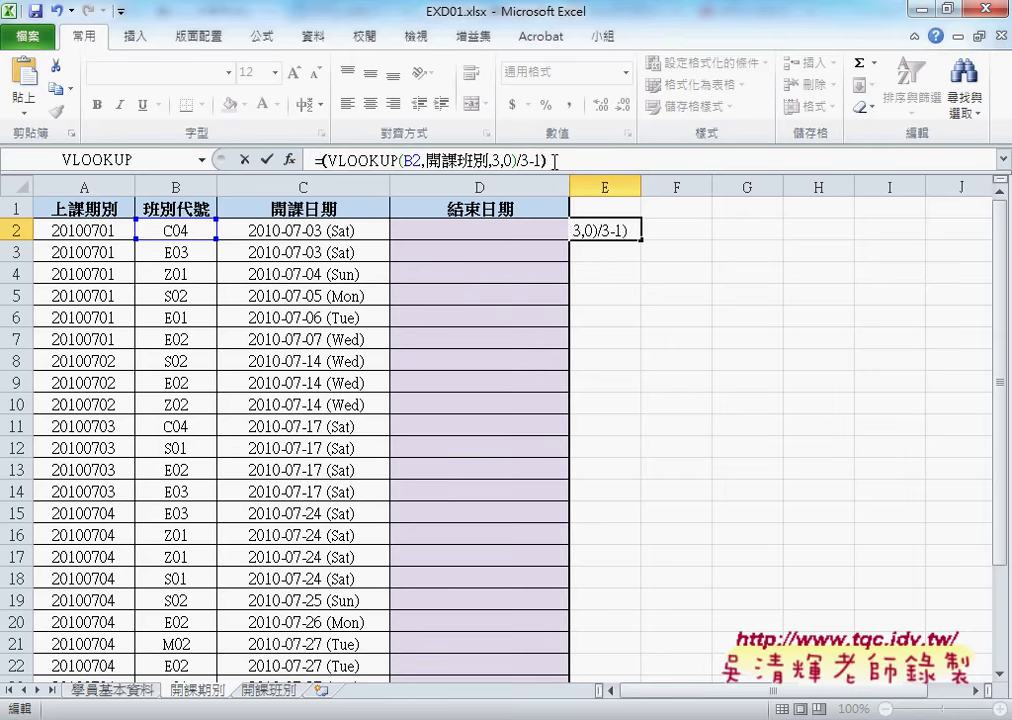
type("*7")
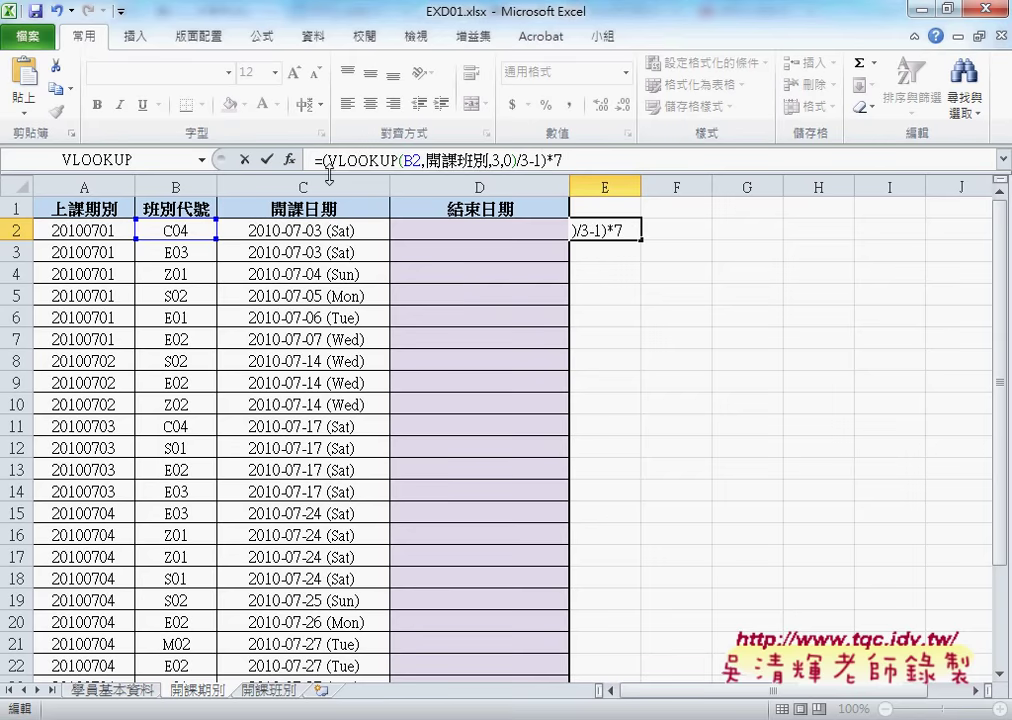
left_click(265, 160)
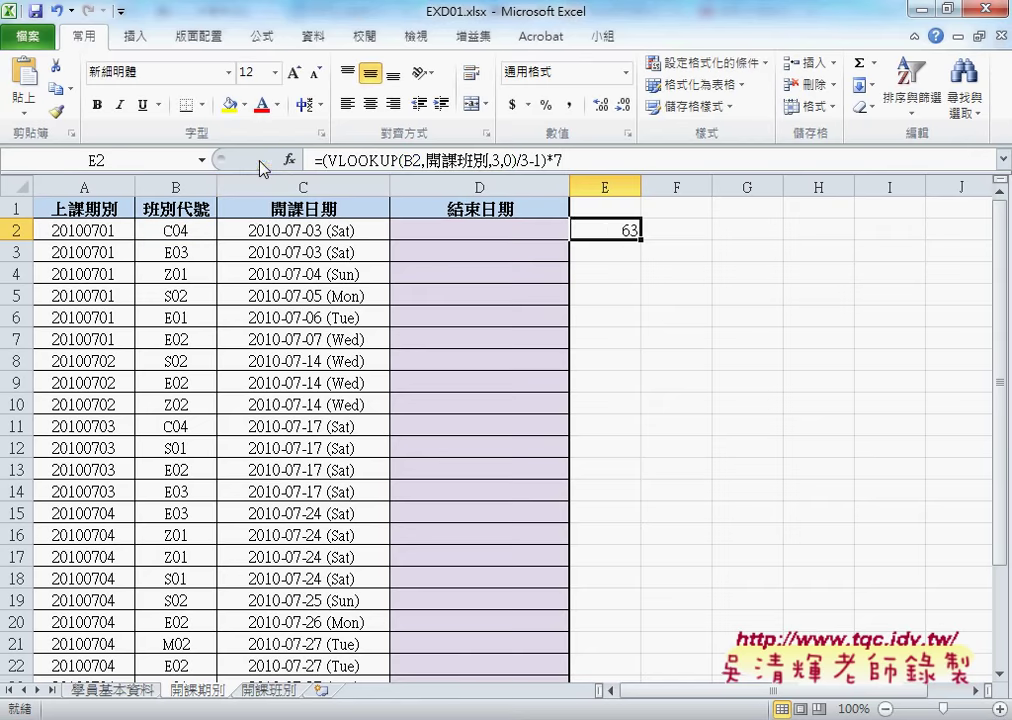
left_click(615, 259)
left_click(614, 232)
left_click(472, 230)
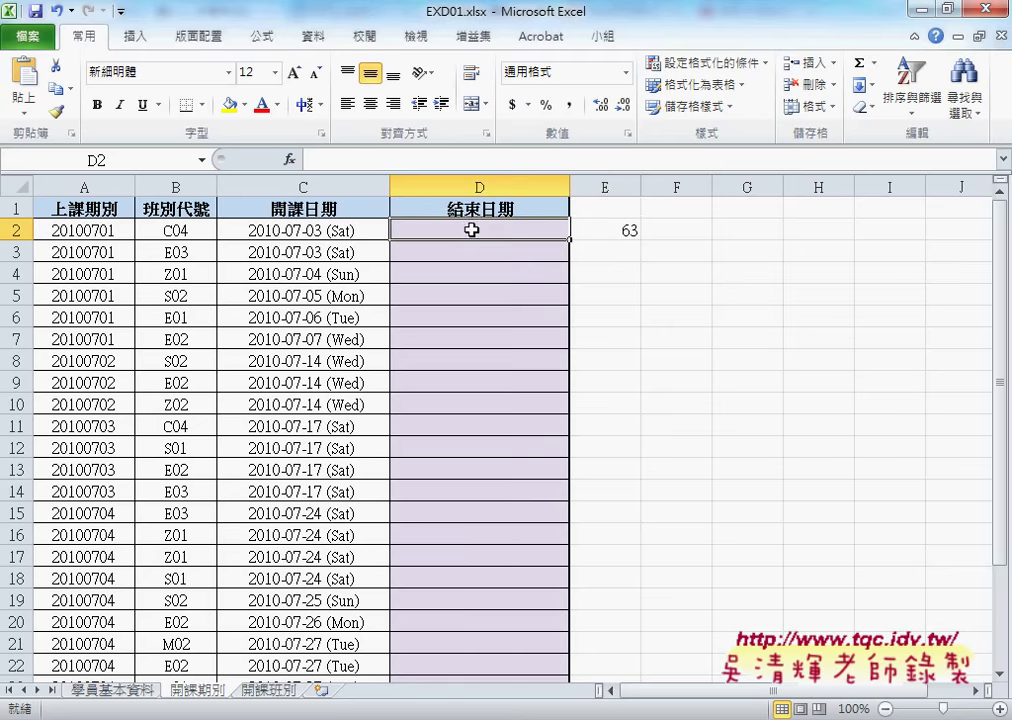
Cut the =(VLOOKUP(B2,開課班別,3,0)/3-1)*7 formula text out of E2, leaving it blank.
left_click(615, 231)
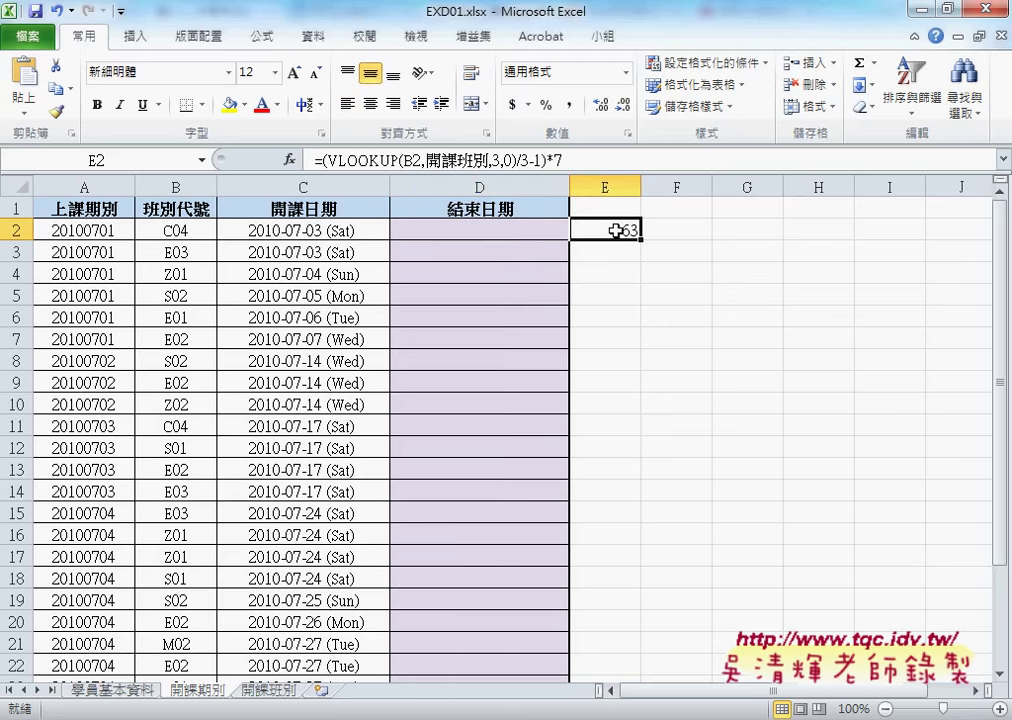
left_click(605, 187)
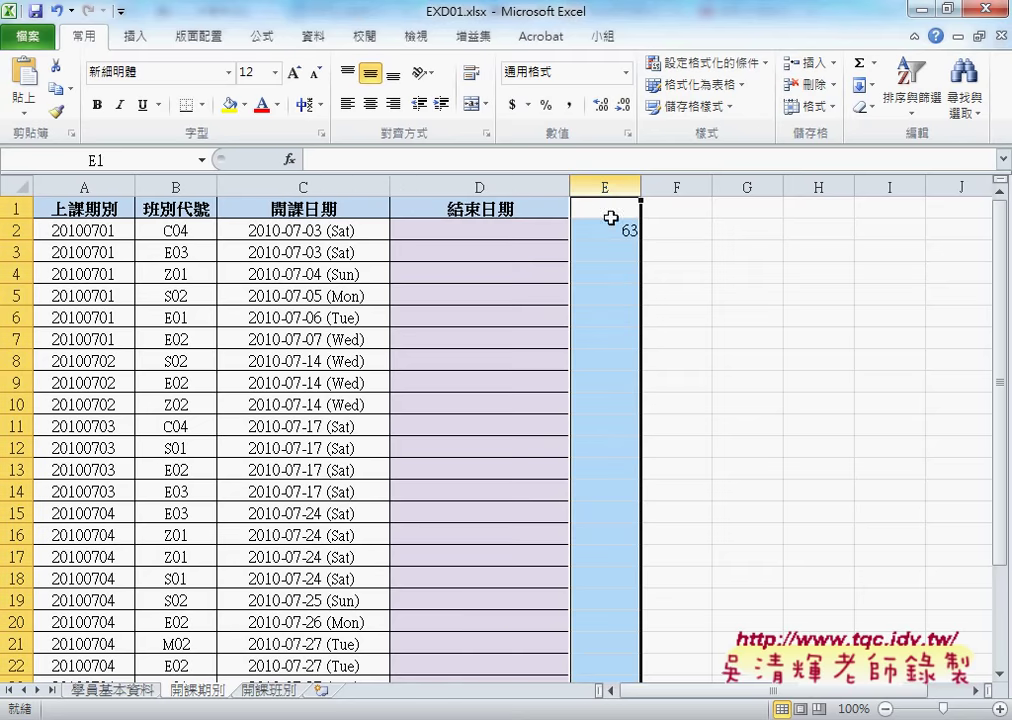
left_click(612, 230)
left_click(574, 160)
left_click_drag(574, 160, 314, 160)
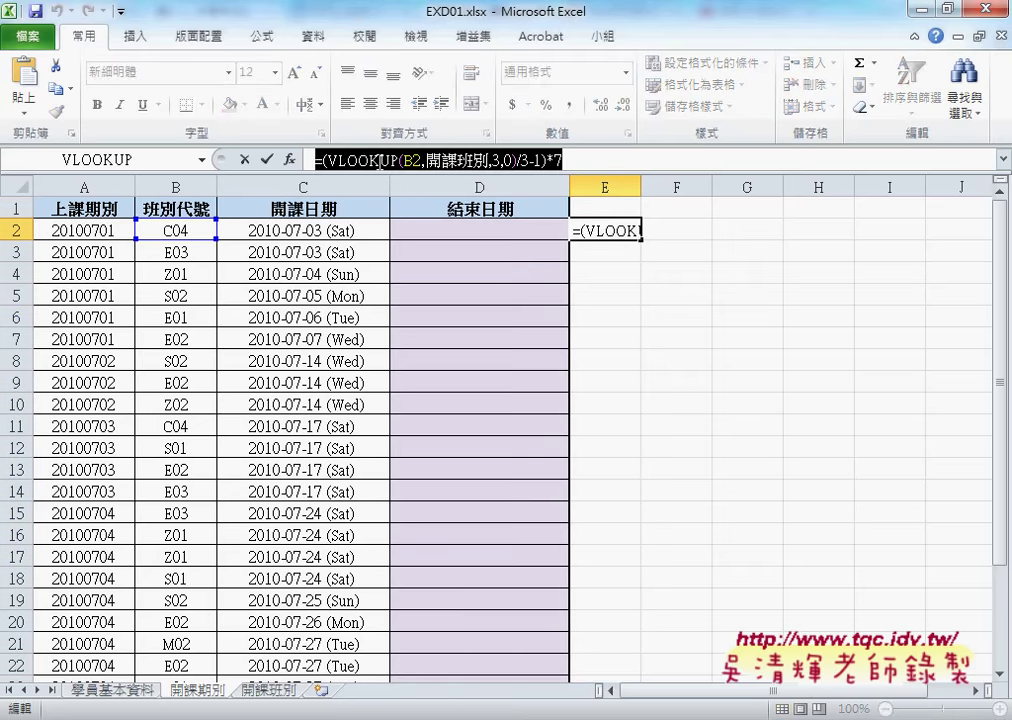
right_click(380, 160)
left_click(392, 175)
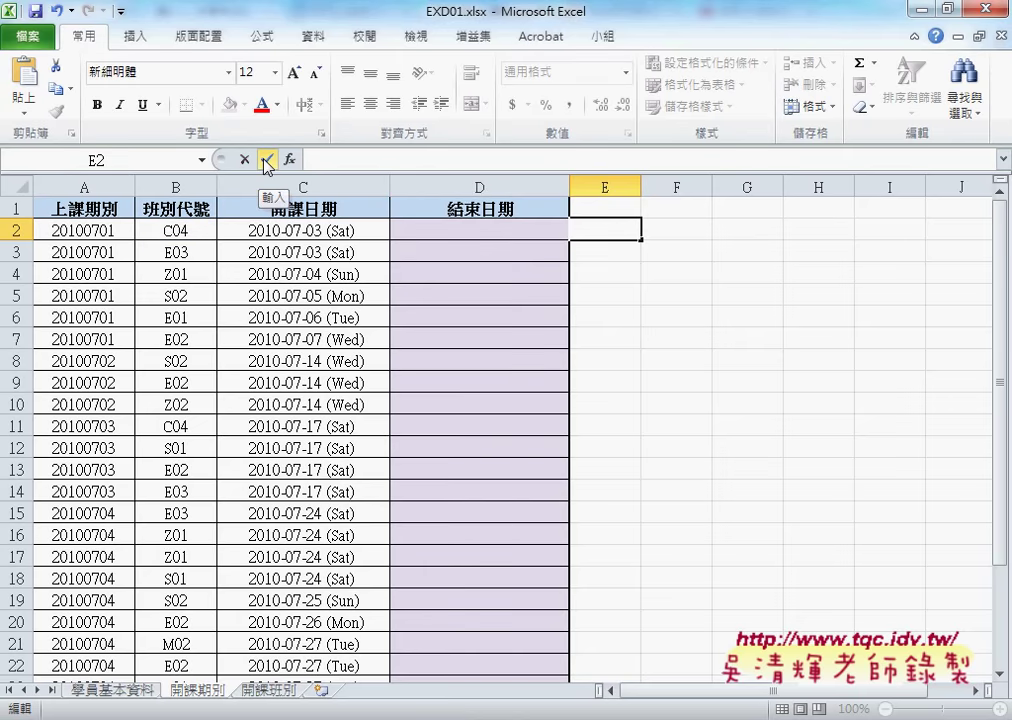
left_click(266, 161)
Paste the formula into D2 as =C2+(VLOOKUP(B2,開課班別,3,0)/3-1)*7 and fill it down column D.
left_click(474, 231)
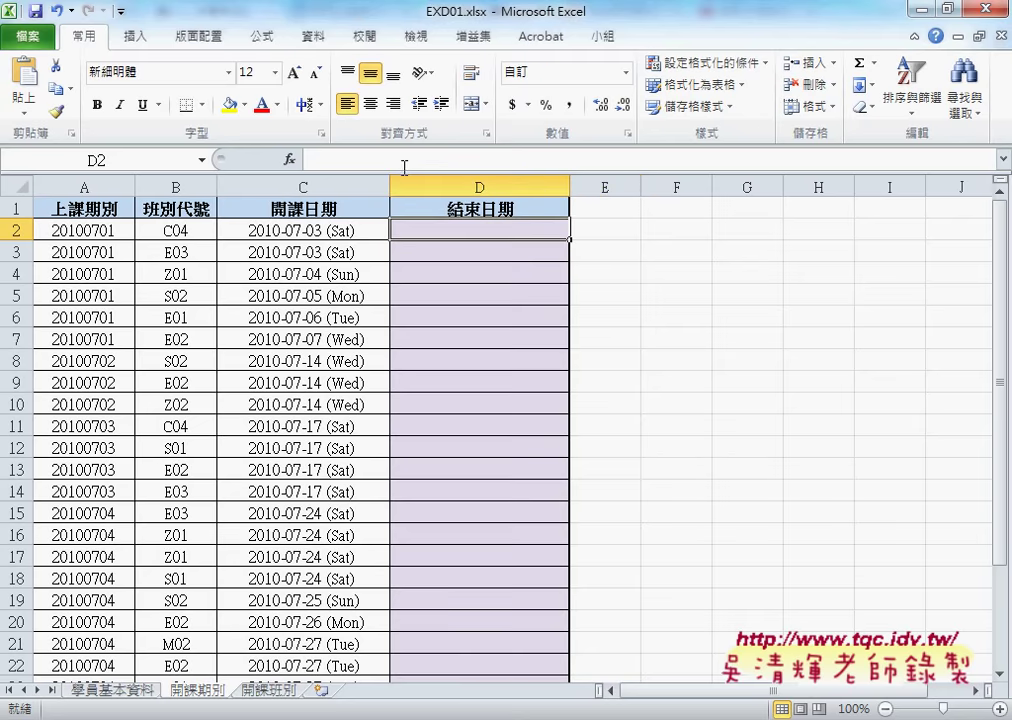
right_click(402, 163)
left_click(447, 252)
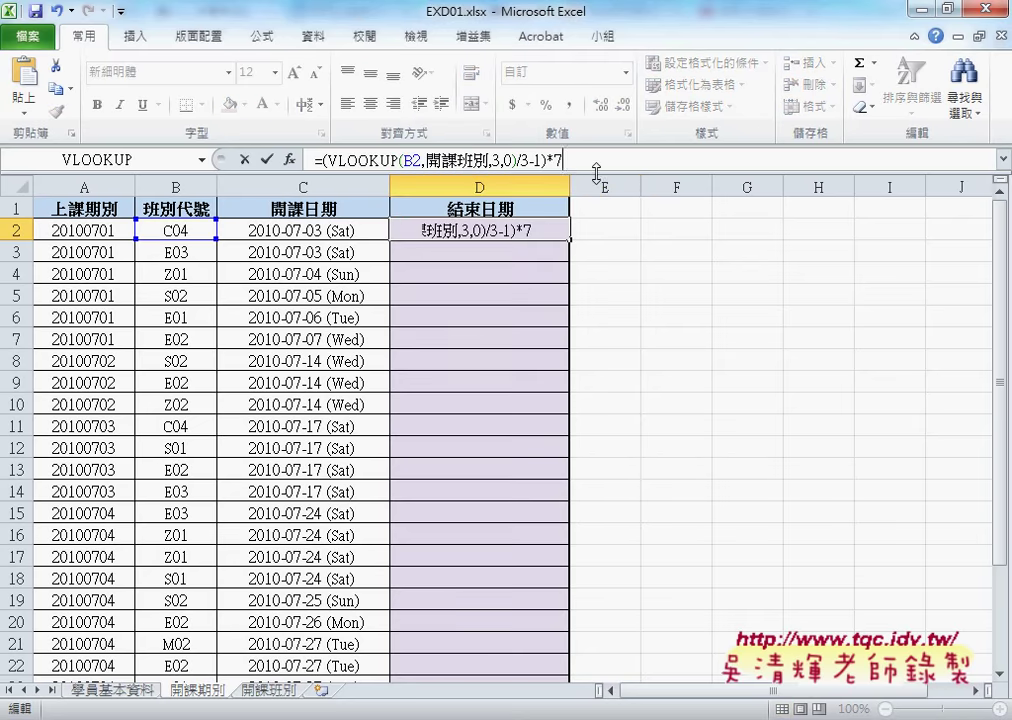
left_click(320, 160)
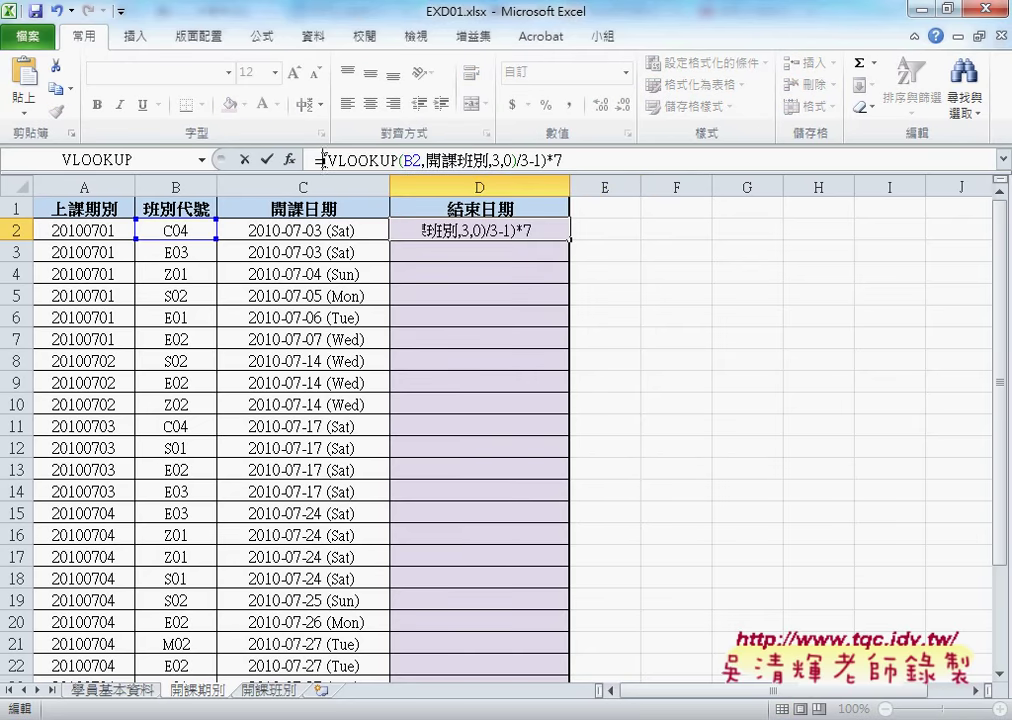
type("(")
left_click(313, 231)
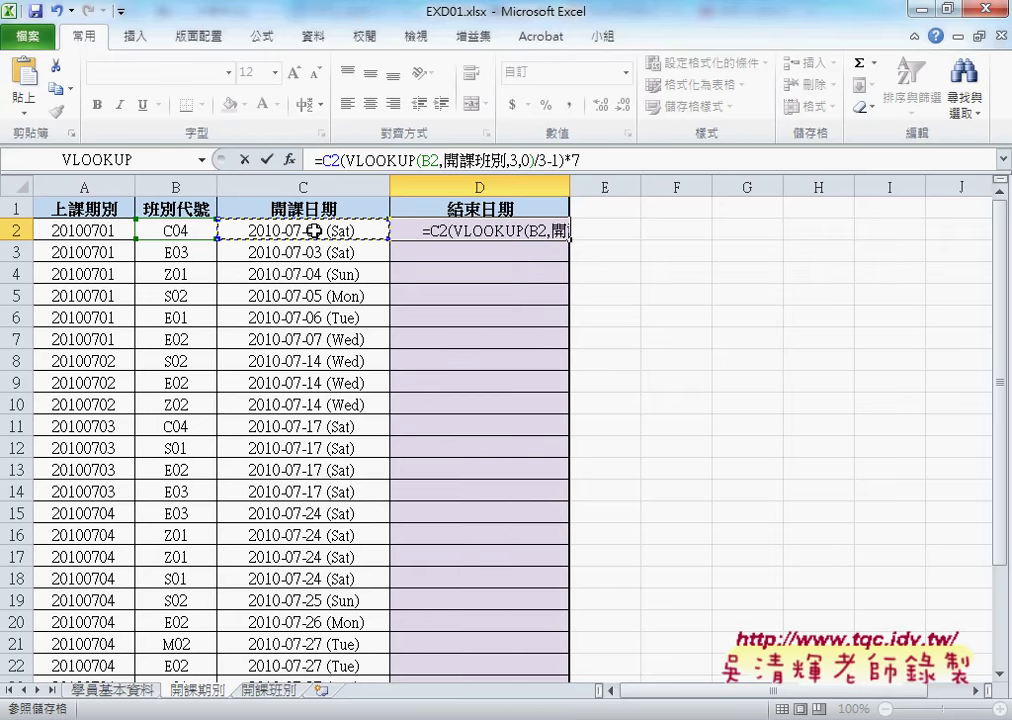
type("+")
left_click_drag(349, 160, 609, 160)
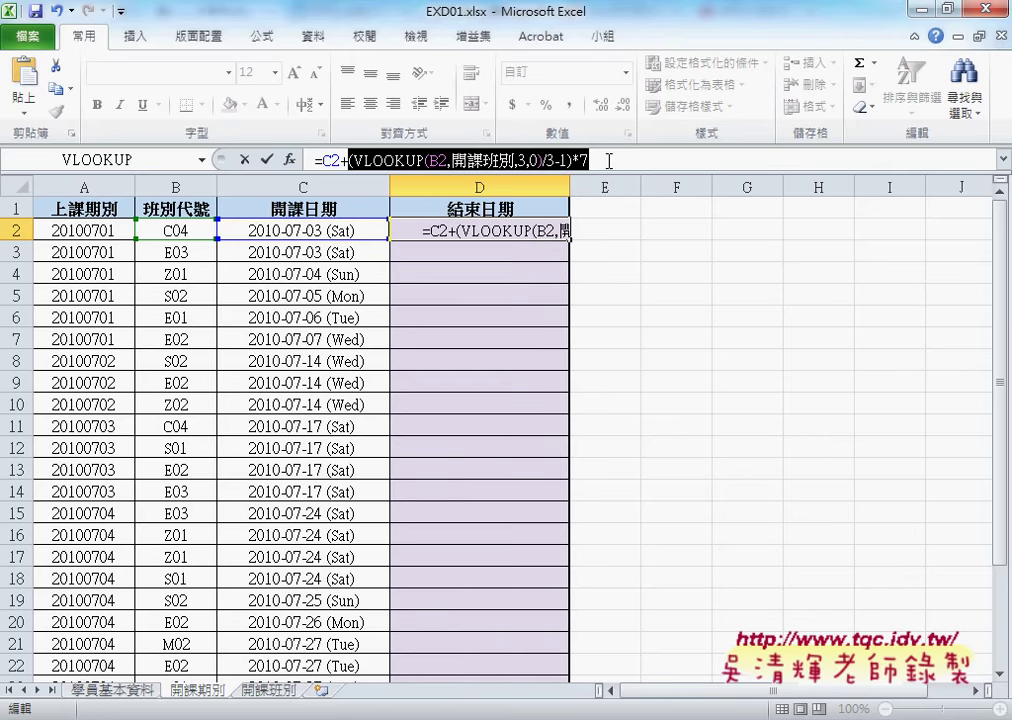
left_click(274, 164)
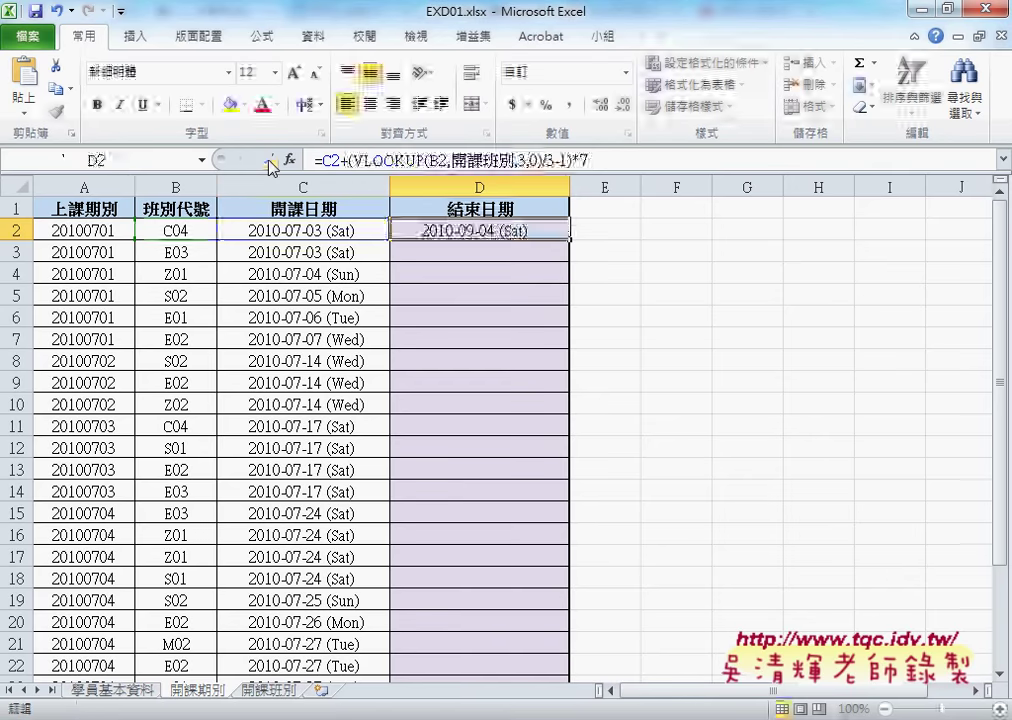
double_click(569, 241)
Deselect the filled range and select D2 to check its end-date formula.
left_click(607, 231)
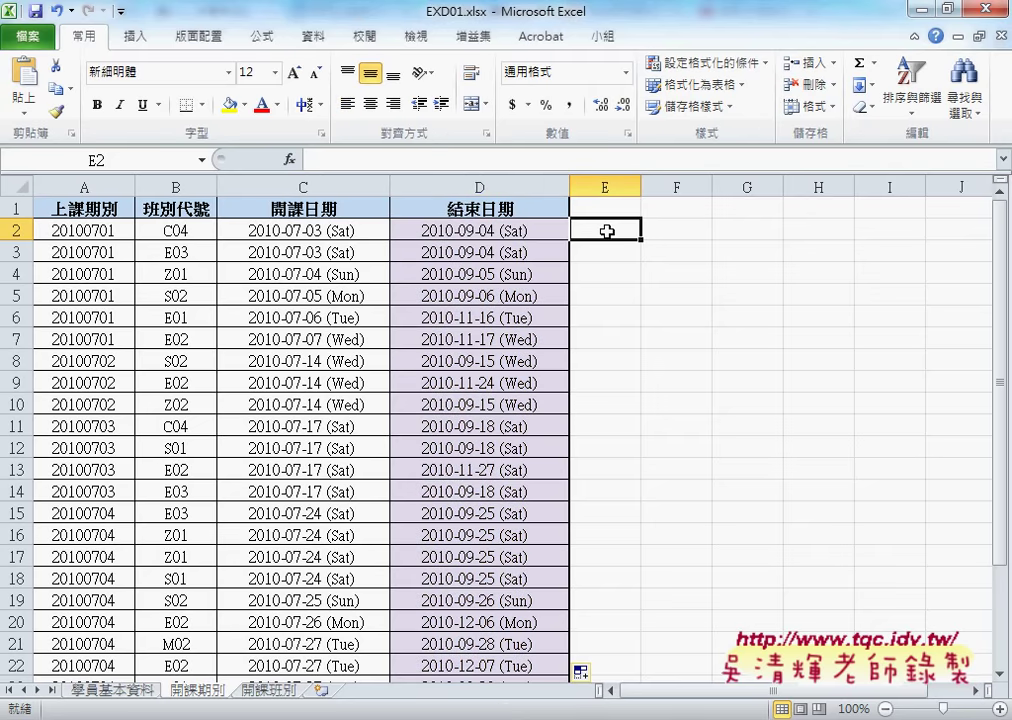
left_click(553, 233)
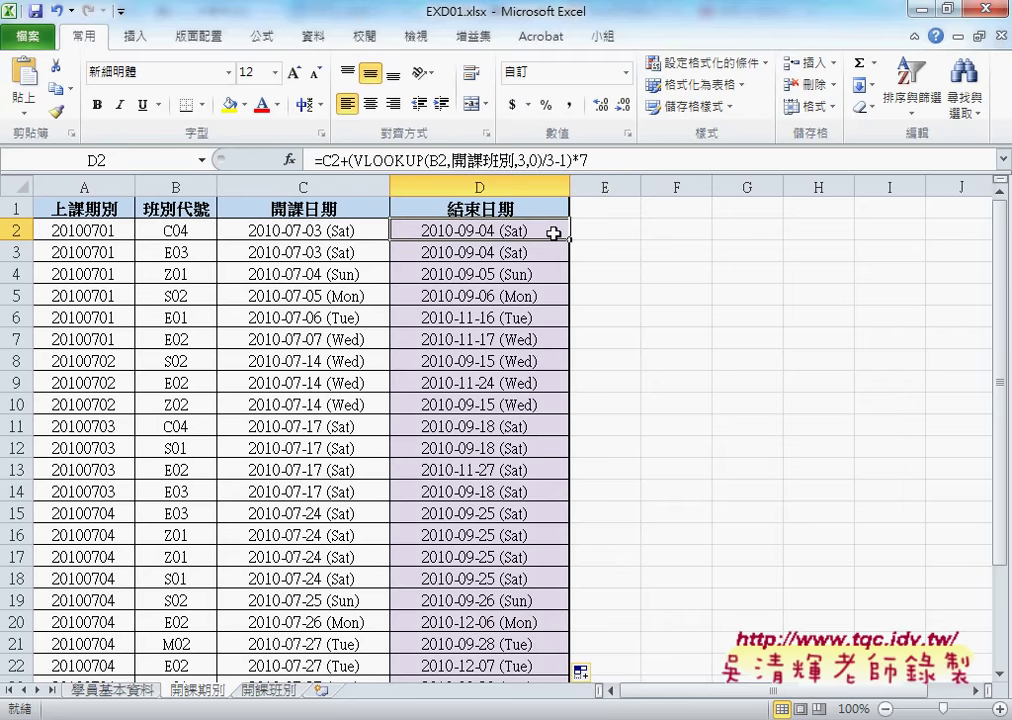